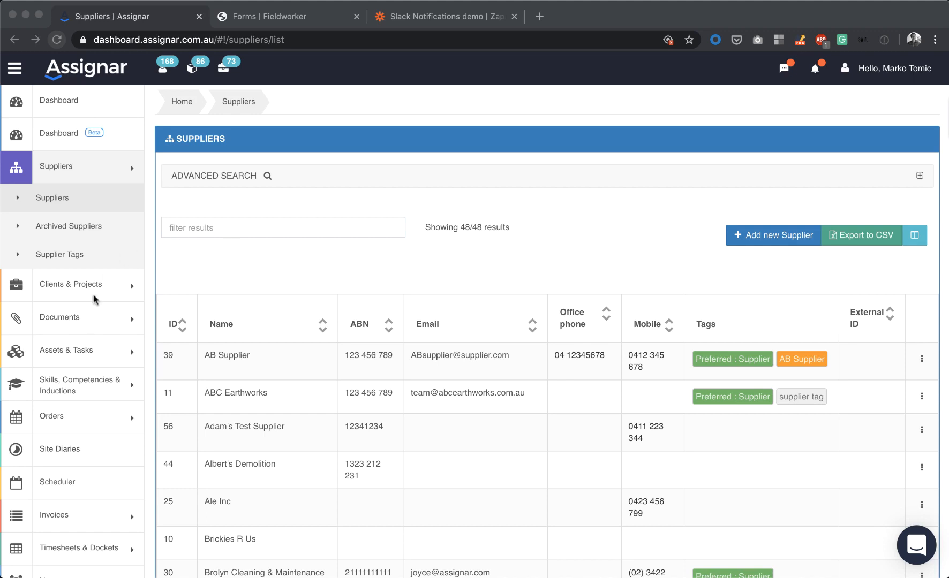
- Filter the Forms list by "slack", review the Slack Notifications form's setup, and close it without saving
scroll(79, 363, down, 5)
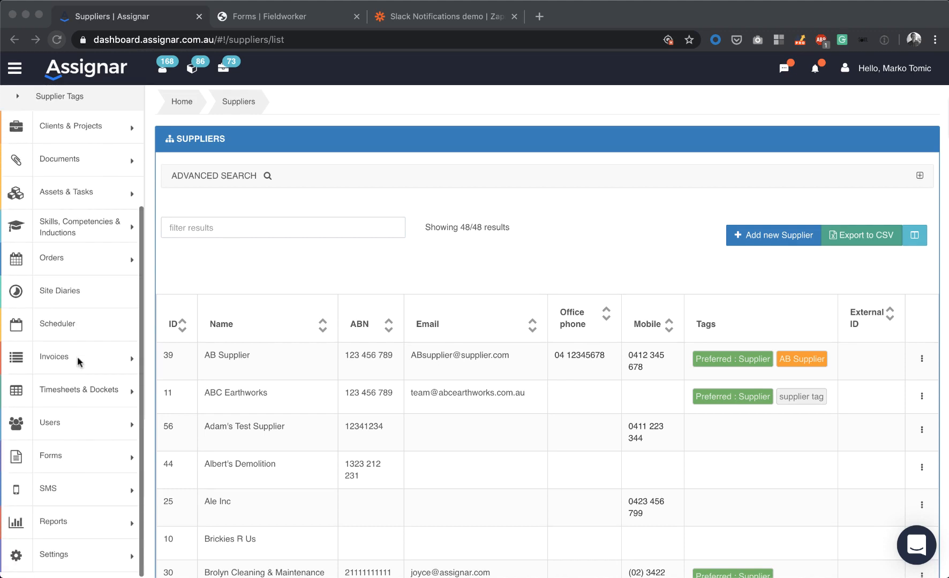
click(51, 456)
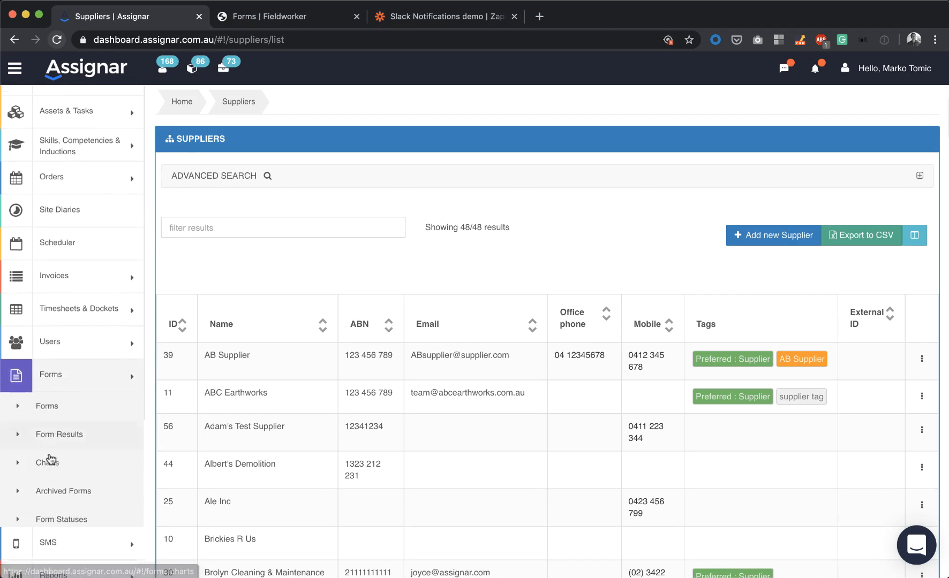
click(50, 405)
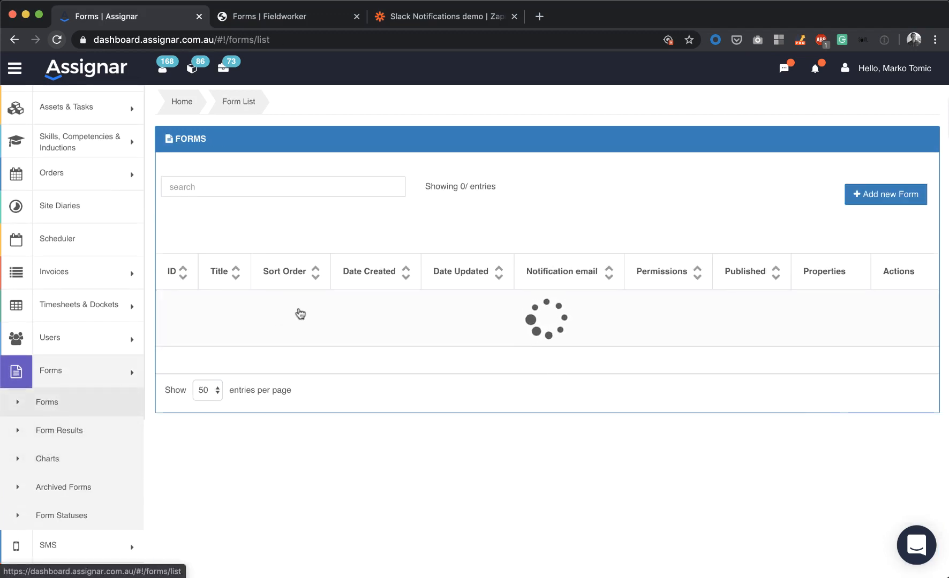
click(239, 190)
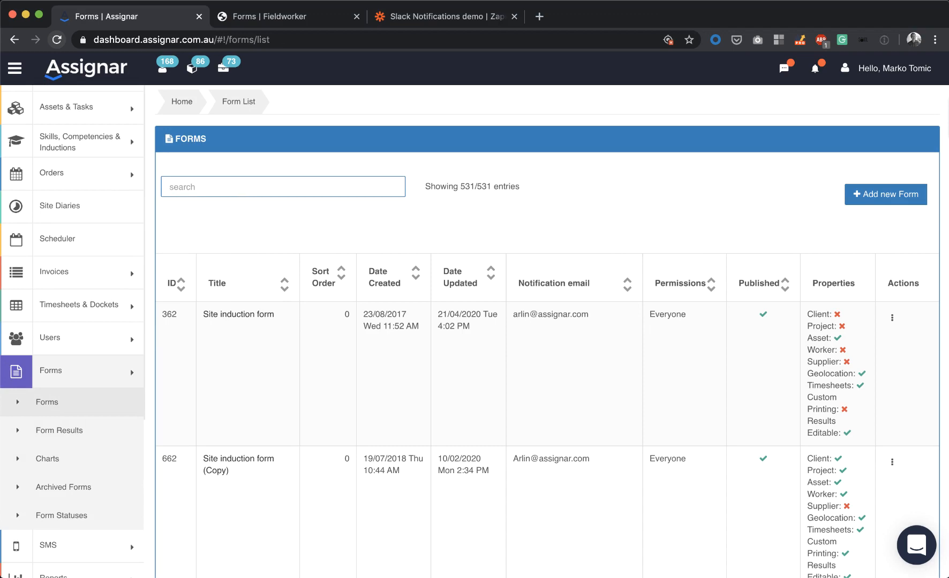
text(slack)
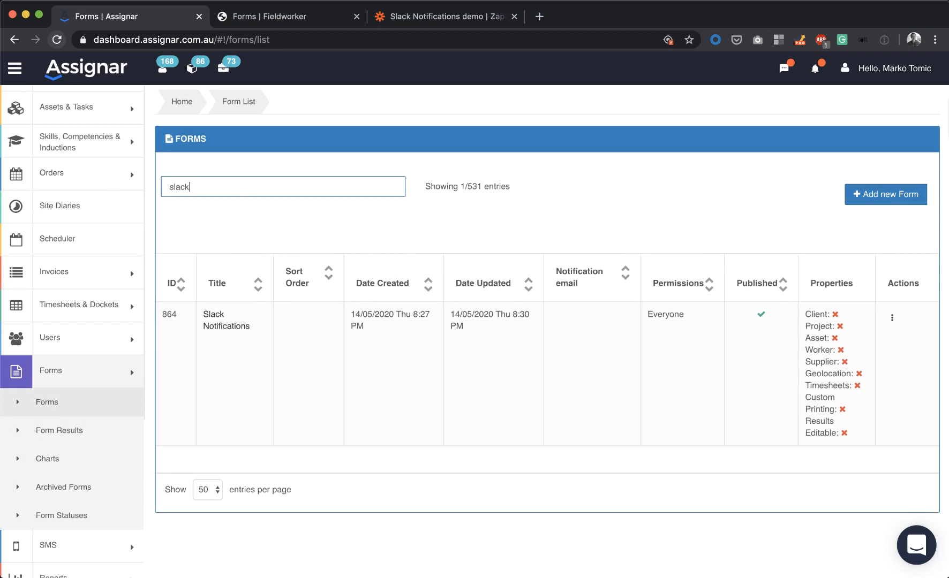
click(215, 324)
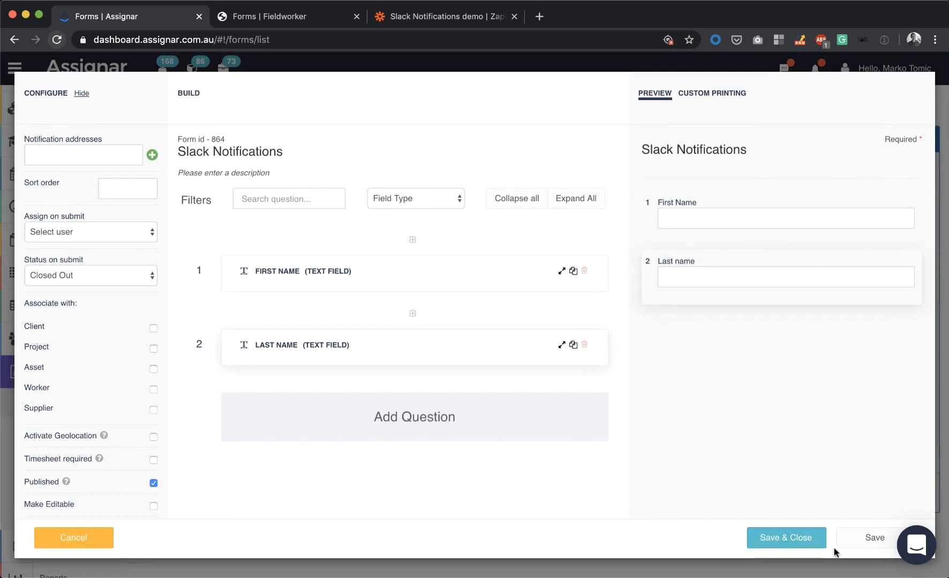
click(65, 539)
- Switch to Fieldworker, search its forms for "slack", and open the Slack Notifications form to review its fields
click(281, 19)
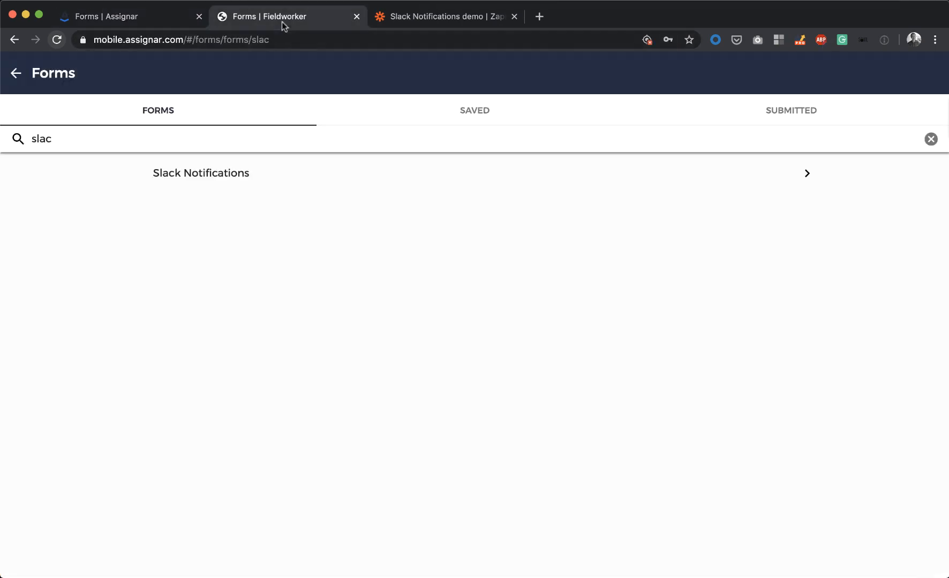
double_click(85, 140)
text(slack)
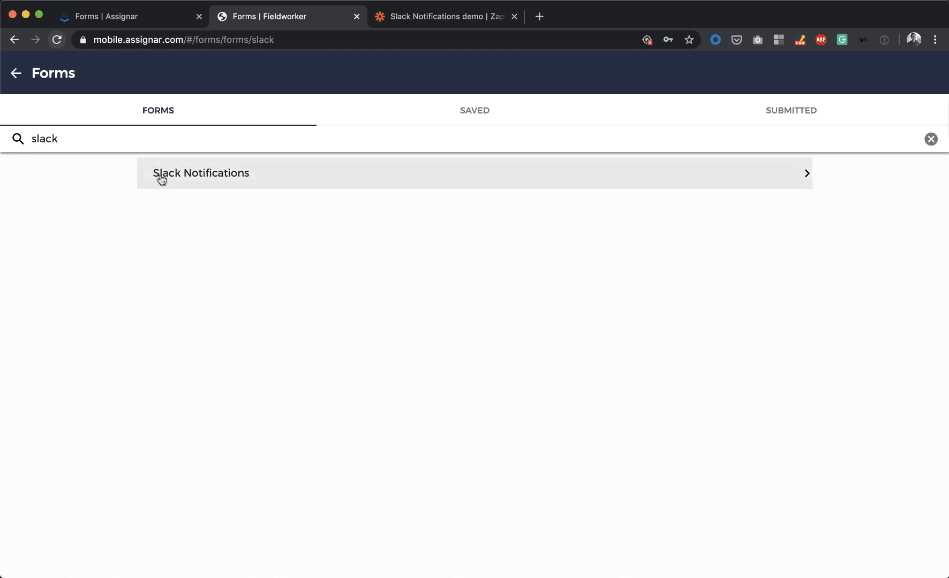
click(163, 180)
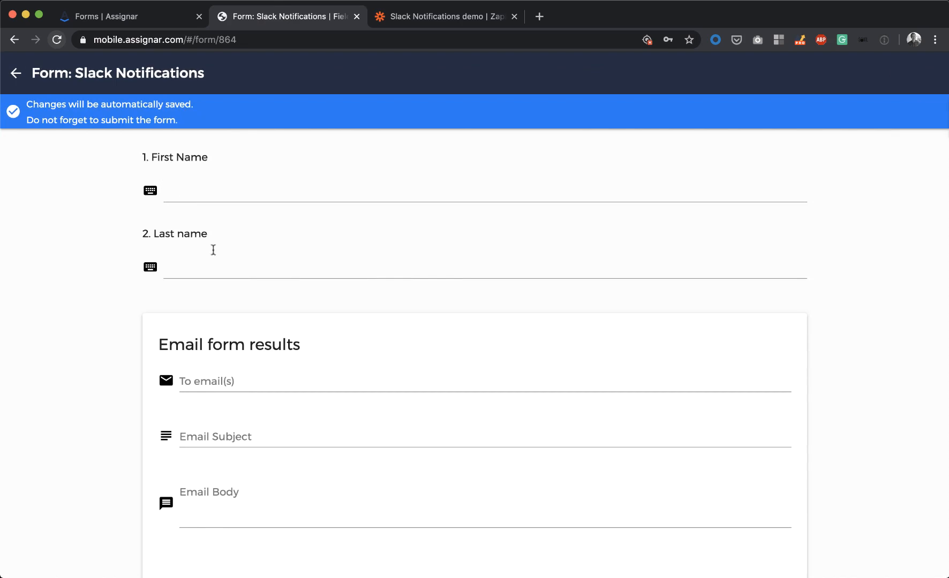
scroll(223, 328, down, 2)
scroll(225, 329, up, 2)
- View the Slack Notifications demo zap in Zapier, and start a new form webhook from the webhook settings in Assignar
click(407, 20)
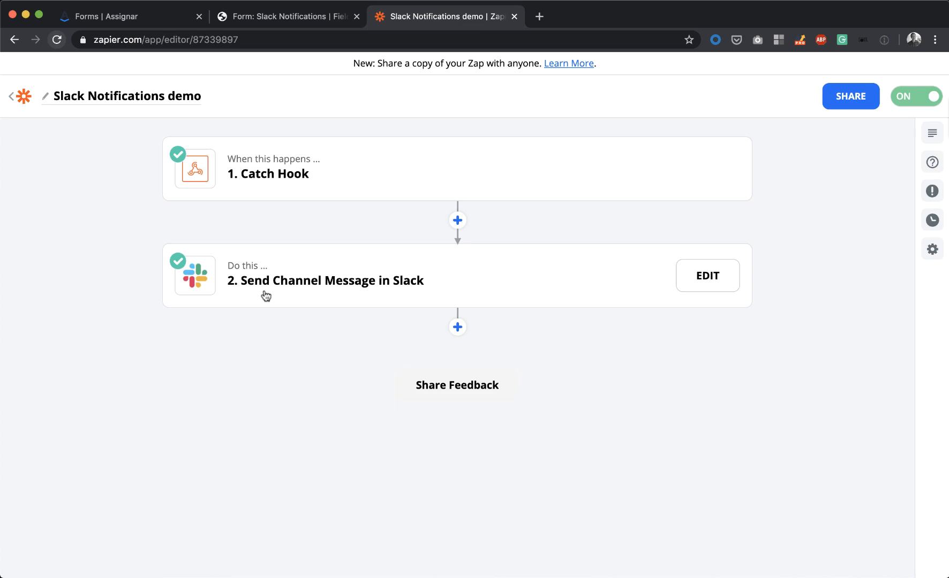
click(118, 17)
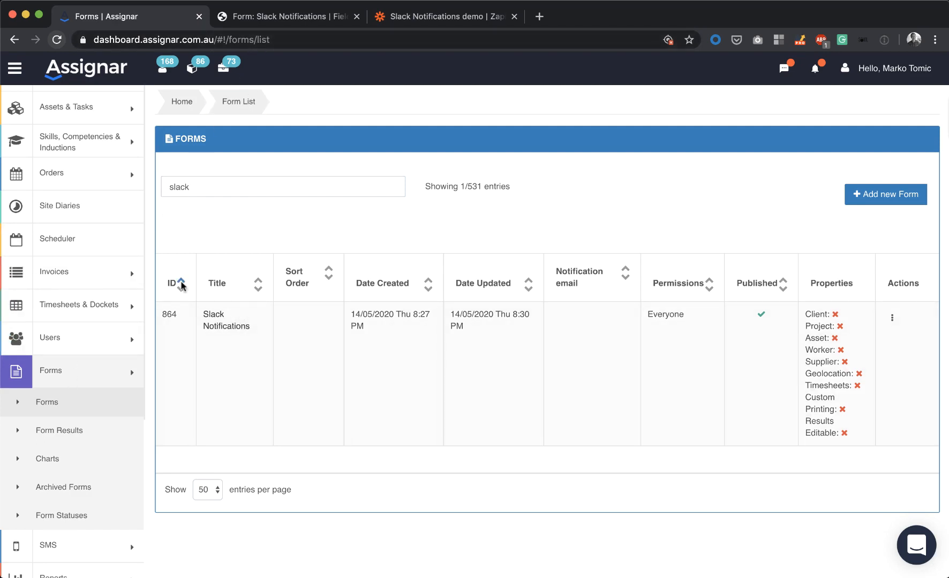
scroll(78, 471, down, 2)
click(64, 551)
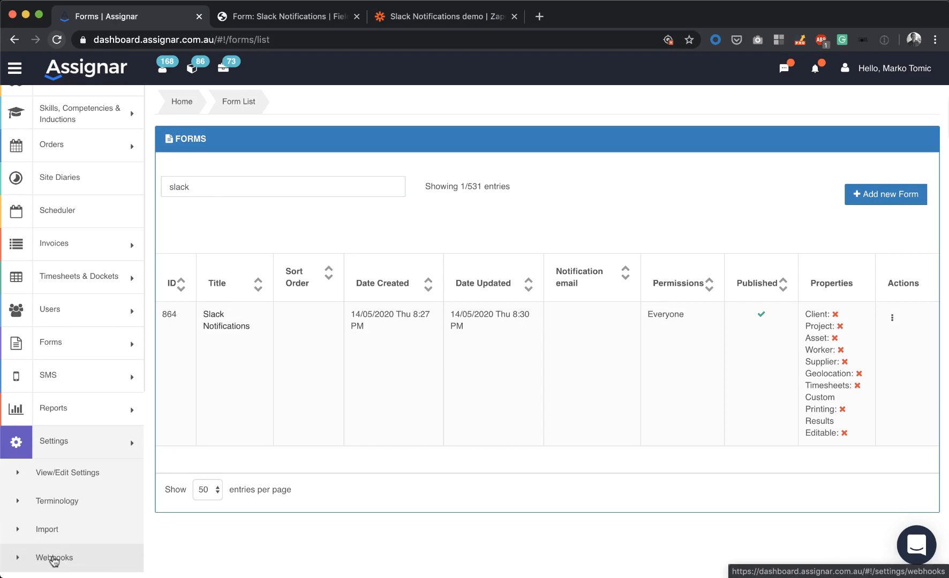
click(54, 558)
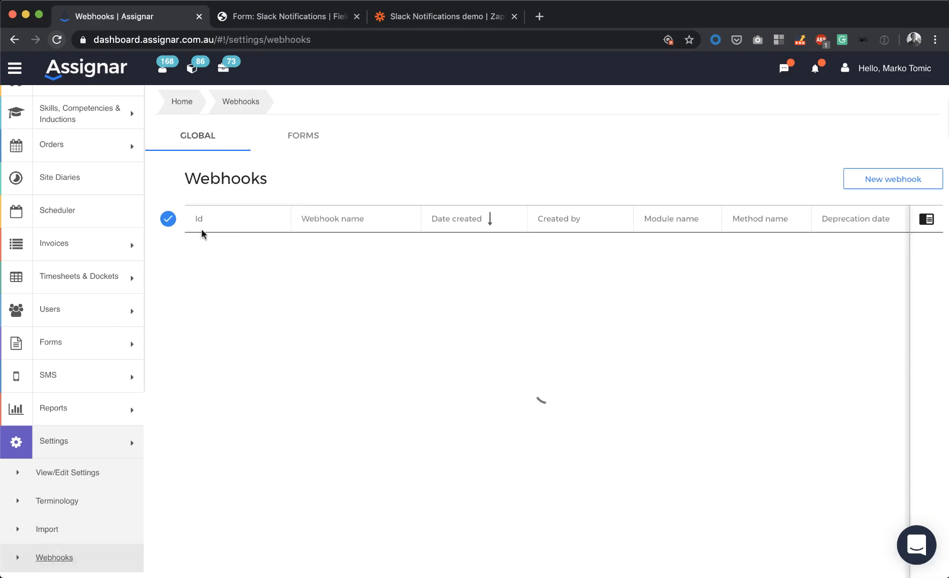
click(303, 137)
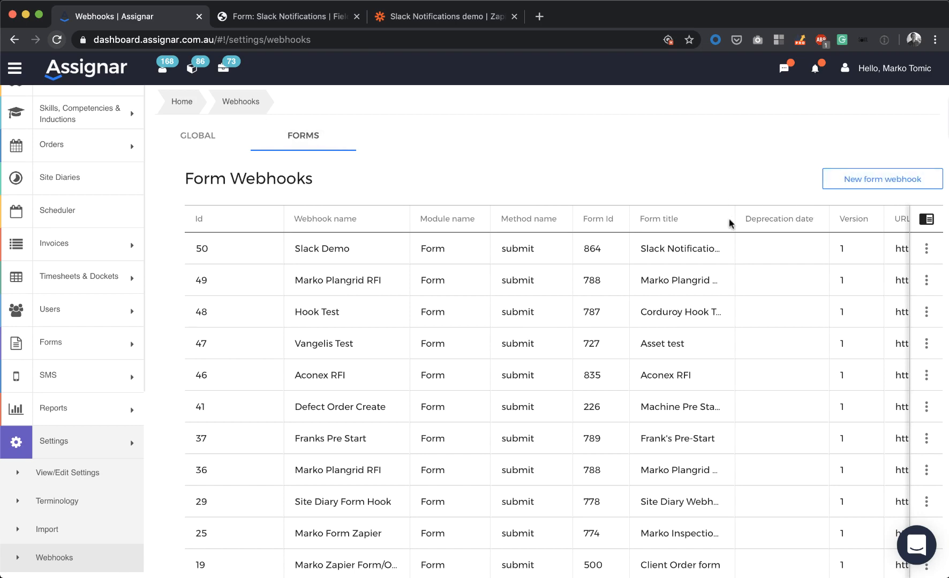
click(845, 184)
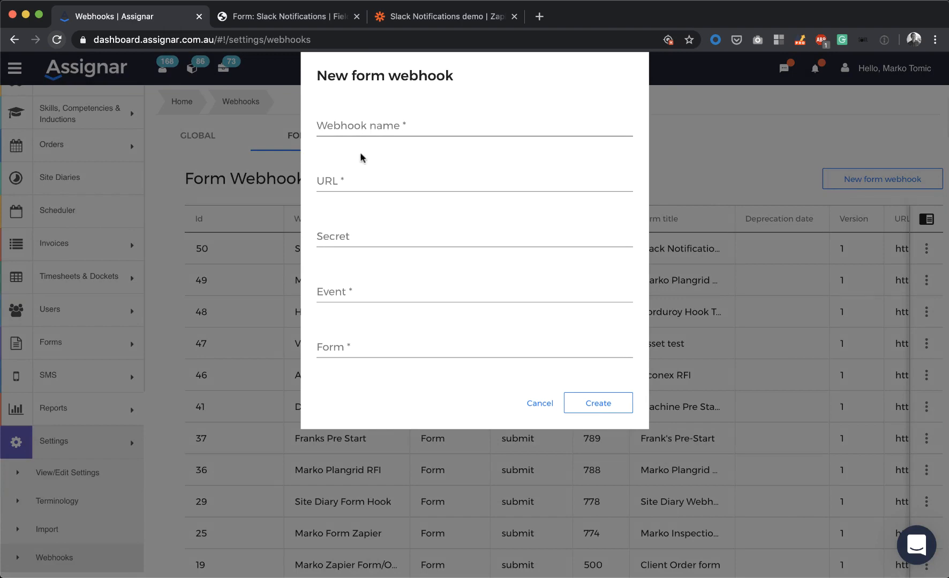
click(347, 179)
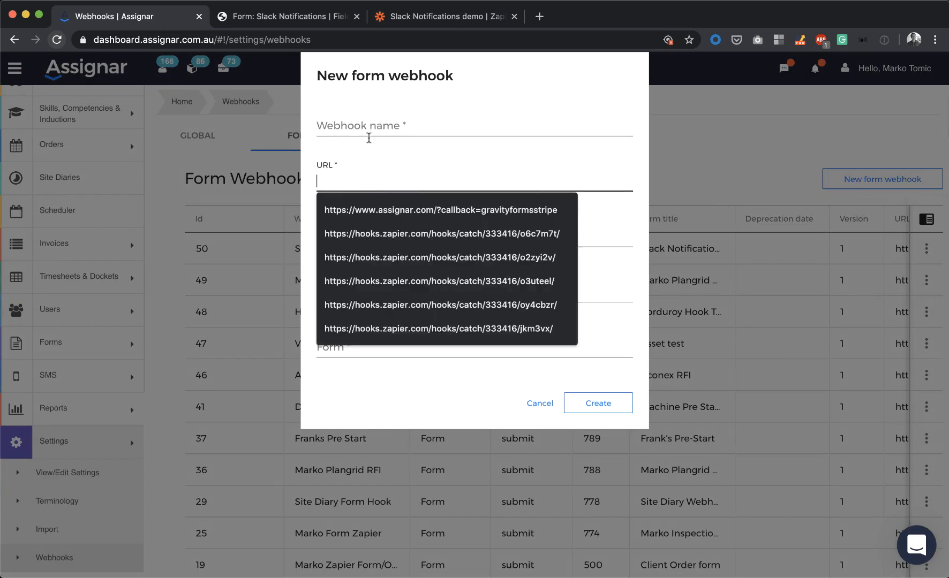
- Switch to Zapier and review the Catch Hook trigger's app and event choices, keeping Catch Hook as the trigger event
click(402, 20)
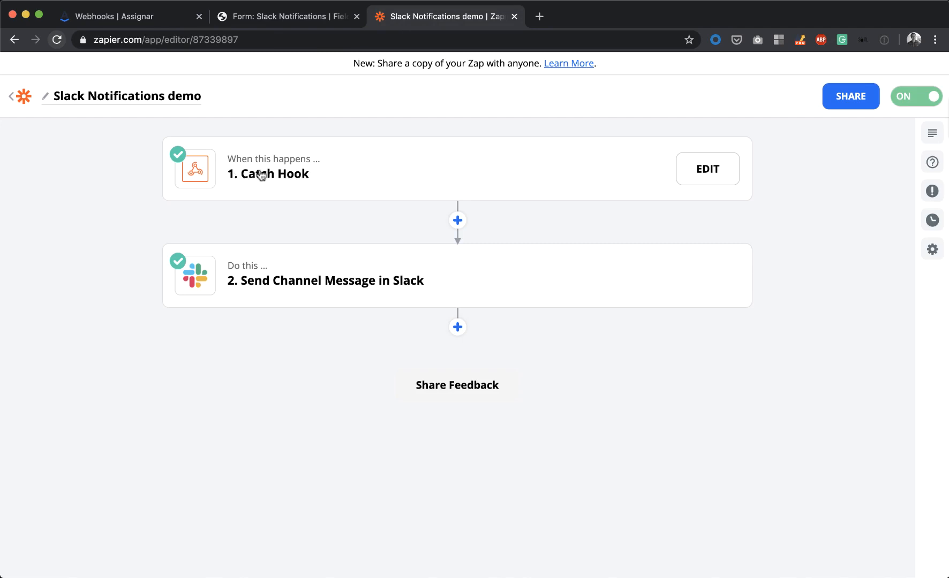
click(695, 180)
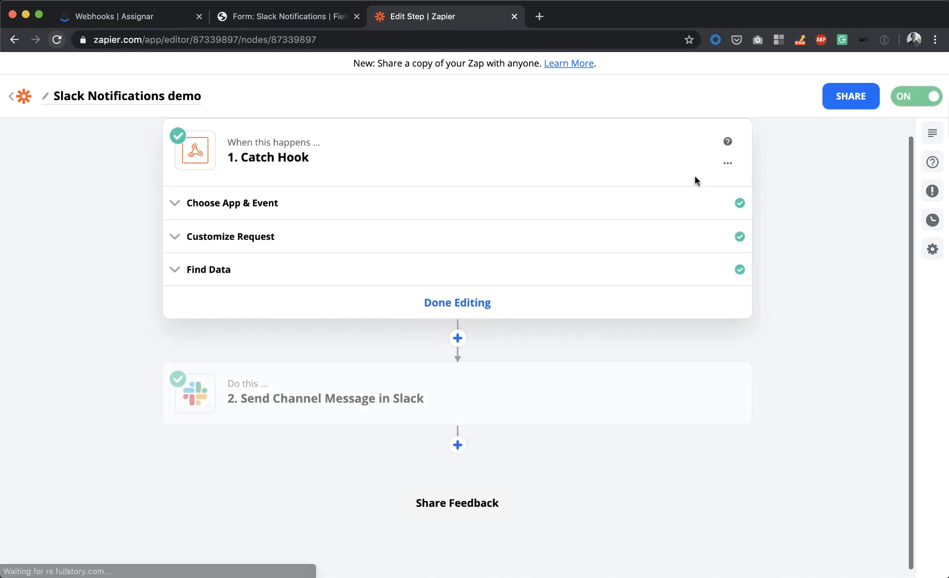
click(249, 204)
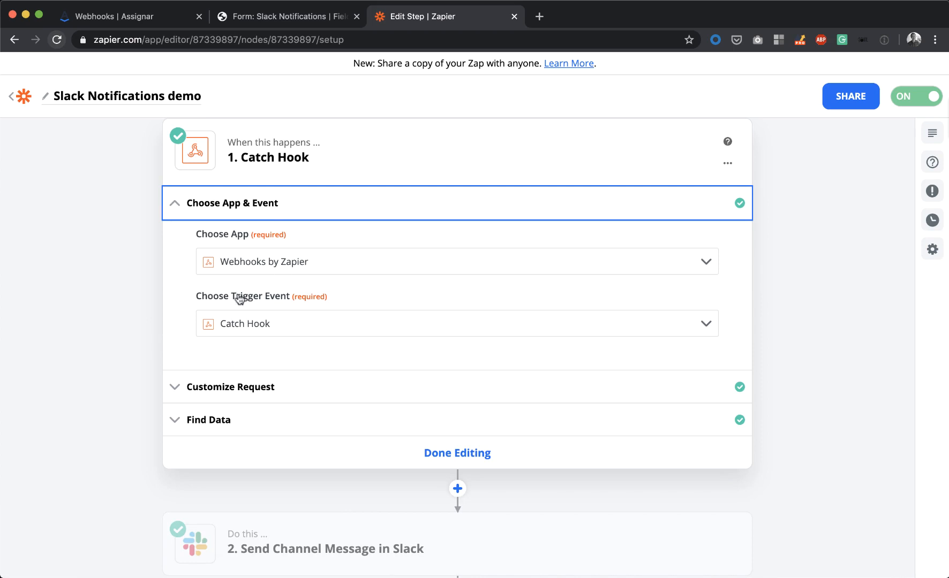
click(266, 326)
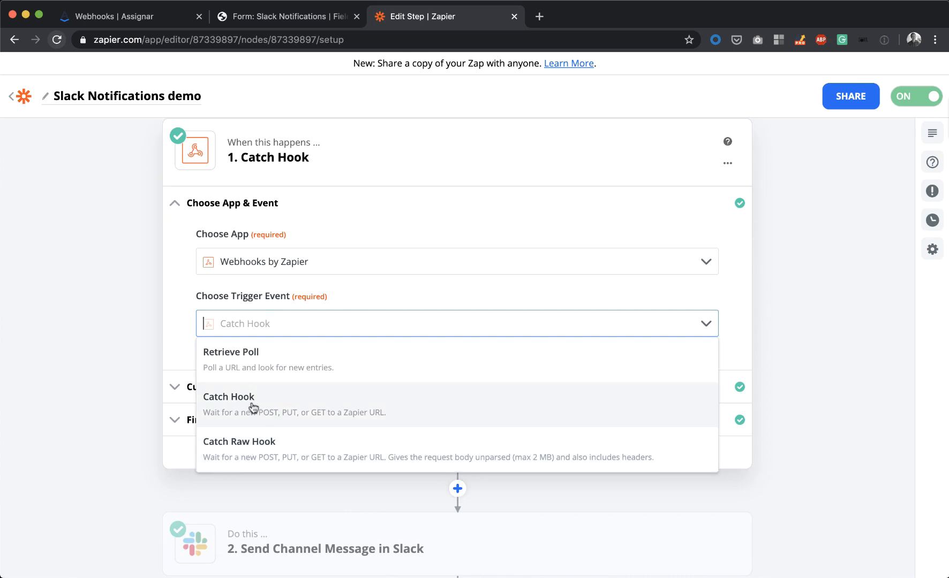
click(186, 332)
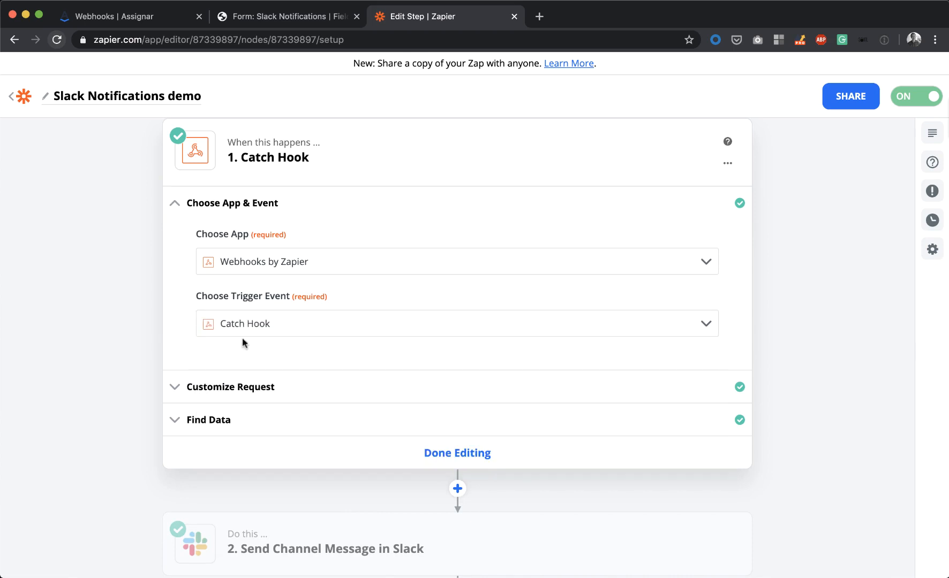
- Copy the custom webhook URL from the Catch Hook trigger's Customize Request section
scroll(252, 346, down, 3)
click(214, 235)
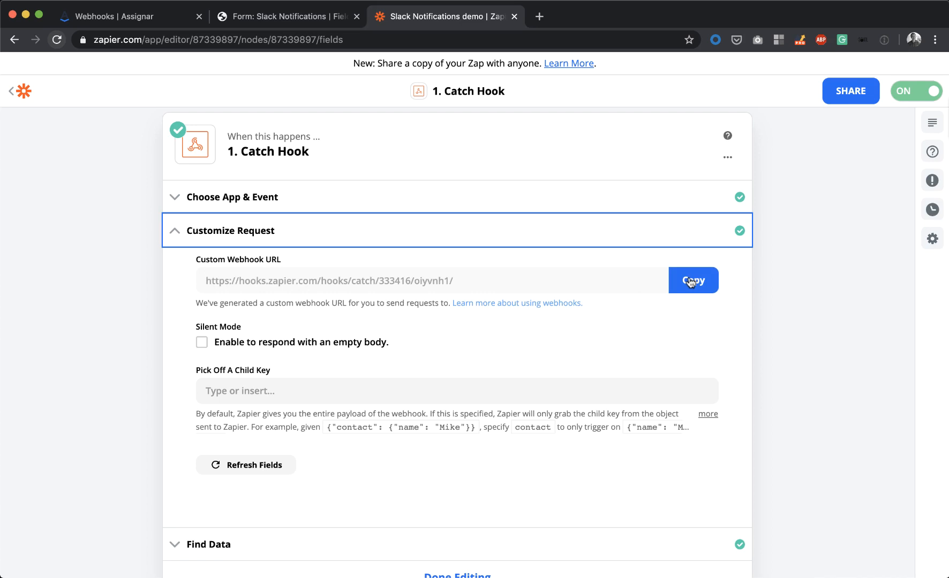
click(691, 283)
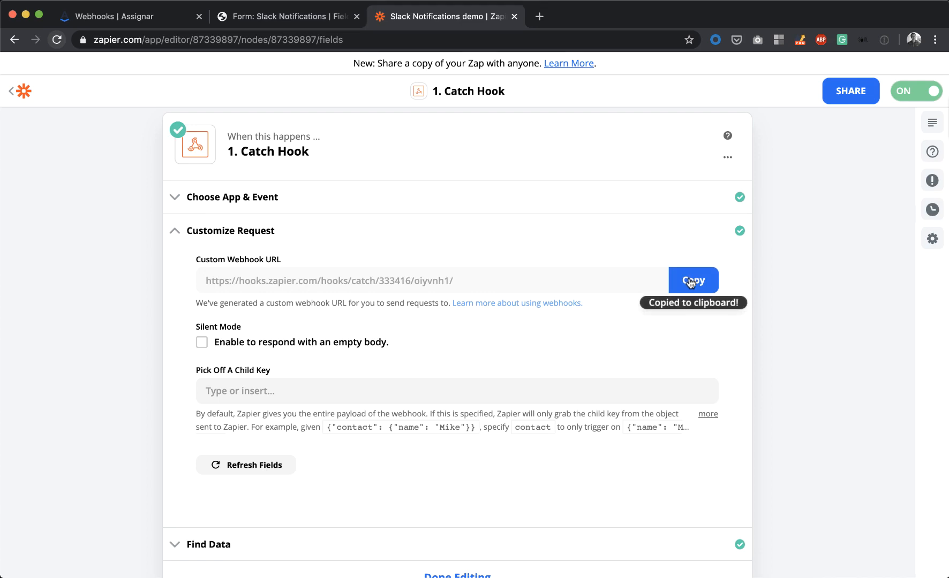
- In Assignar, fill the new form webhook with the copied URL, the Submit form event and the Slack Notifications form, and cancel it
click(124, 11)
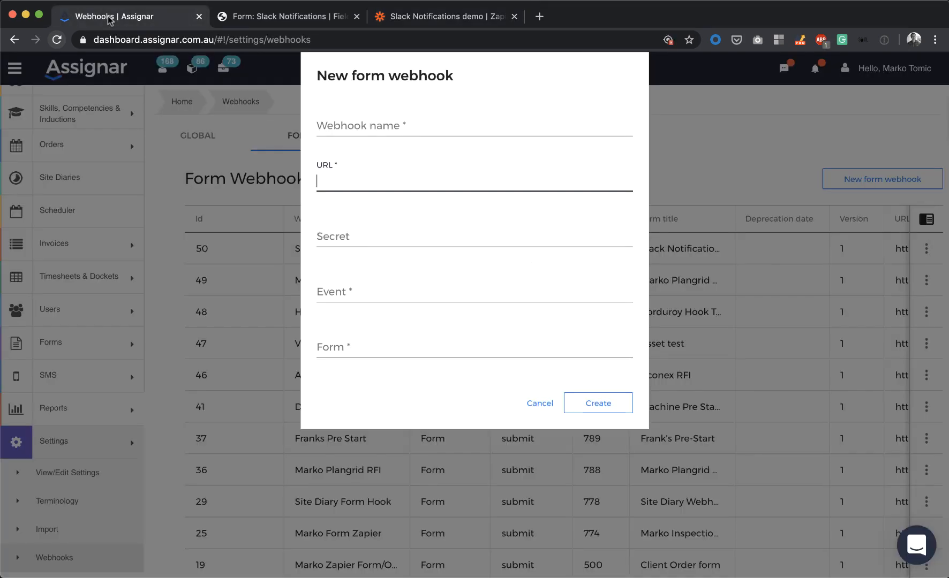
key(super+v)
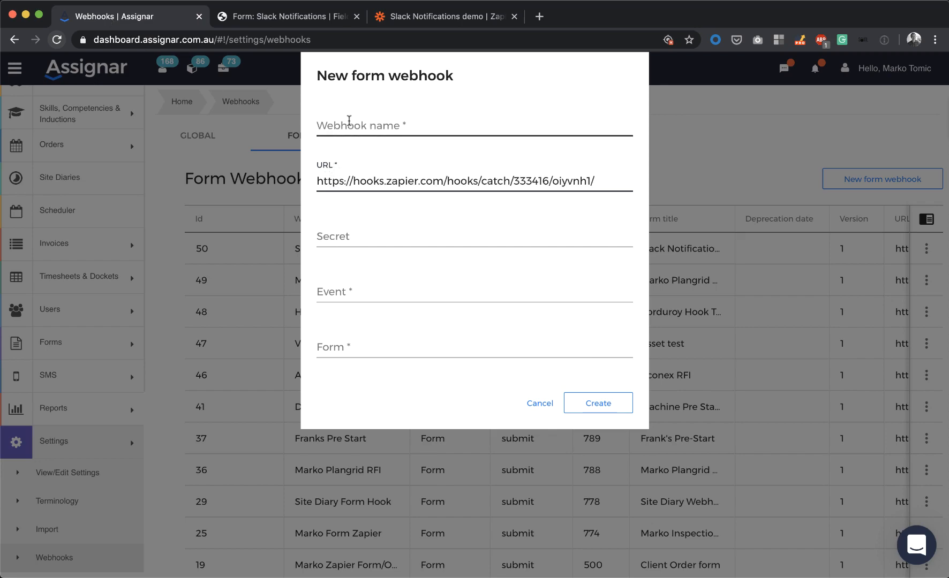
click(338, 297)
click(438, 289)
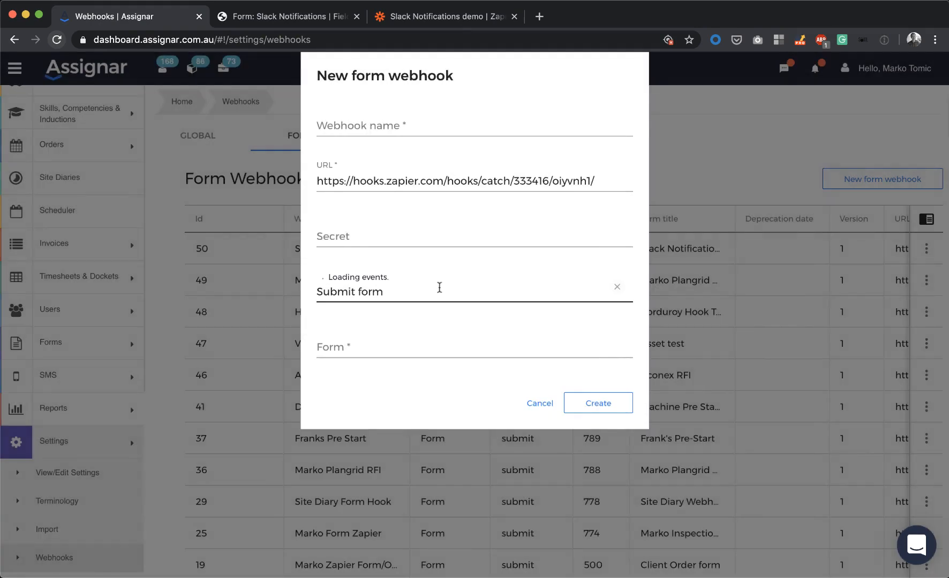
click(353, 351)
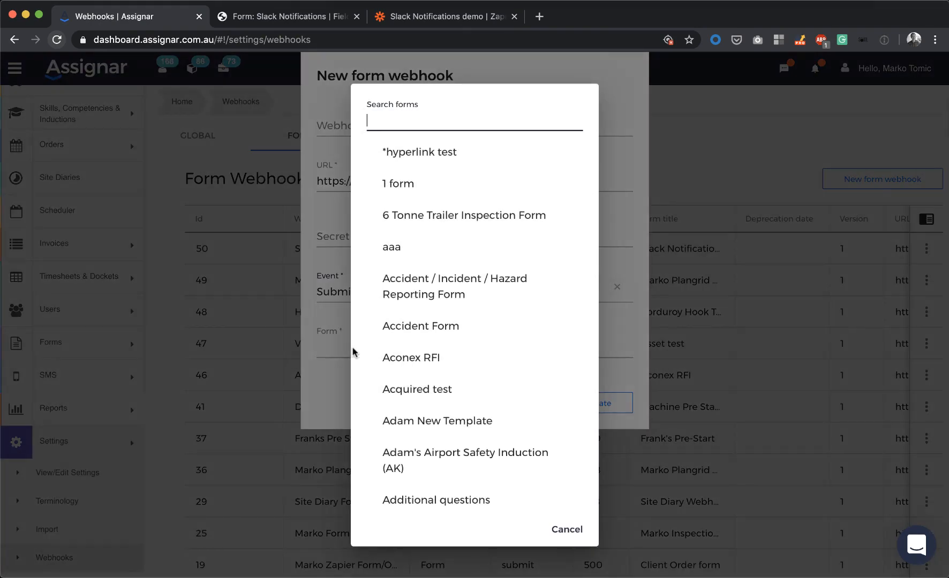
text(slack)
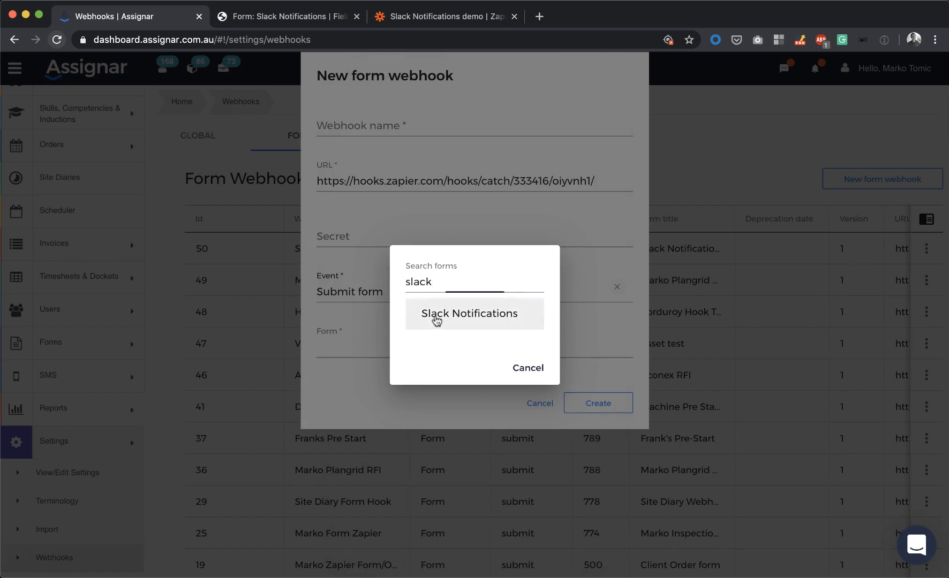
click(433, 320)
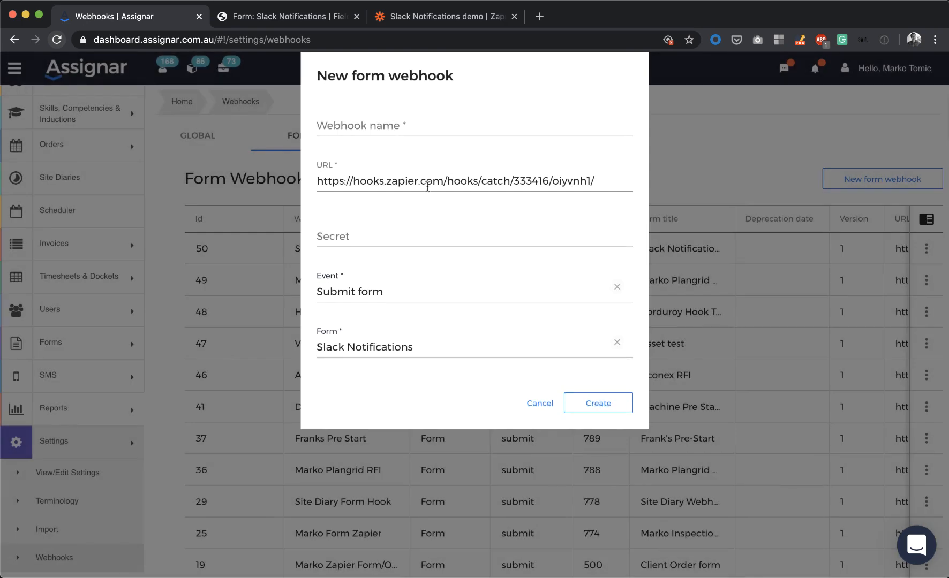
click(538, 403)
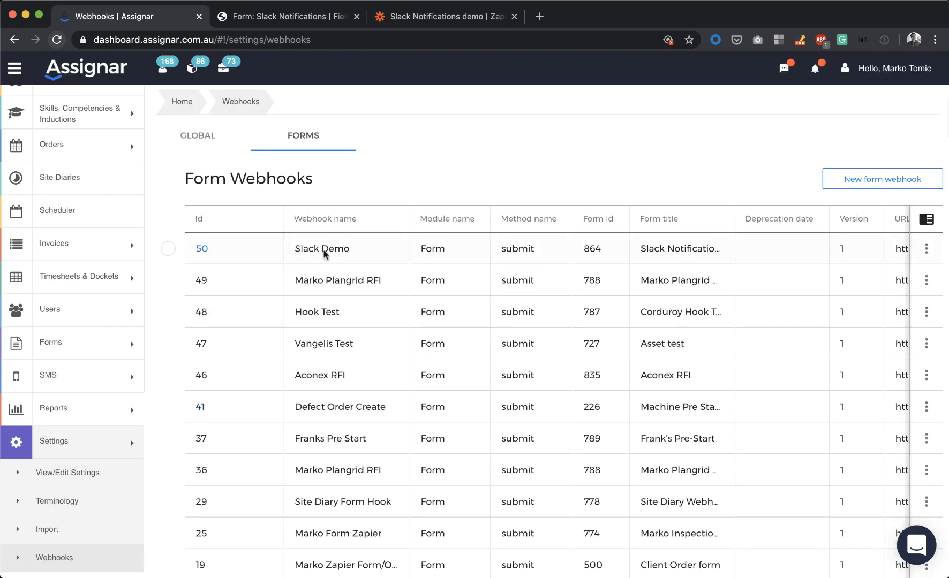
- Check the existing Slack Demo webhook's URL in the form webhooks list, and switch to the Slack Notifications form in Fieldworker
scroll(648, 252, right, 3)
scroll(836, 250, right, 2)
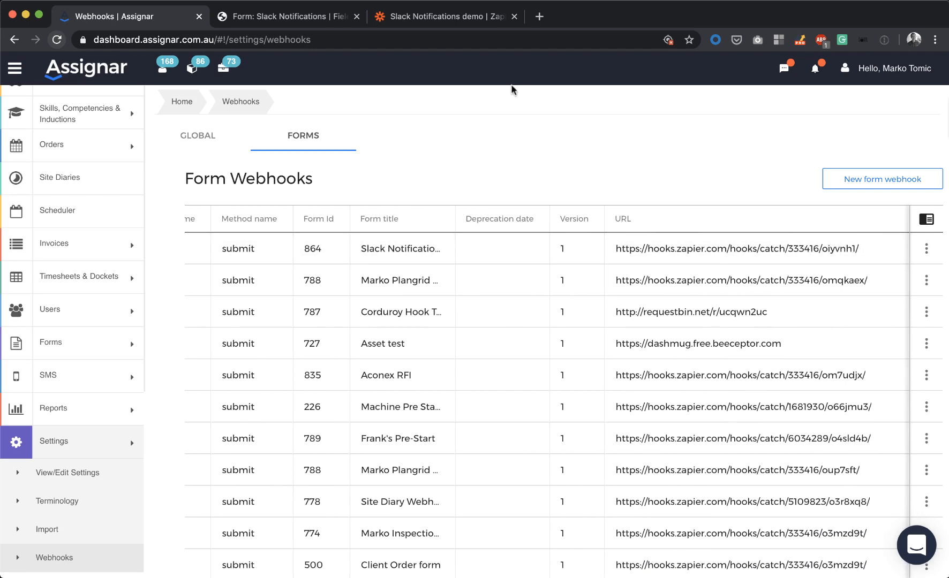
click(295, 17)
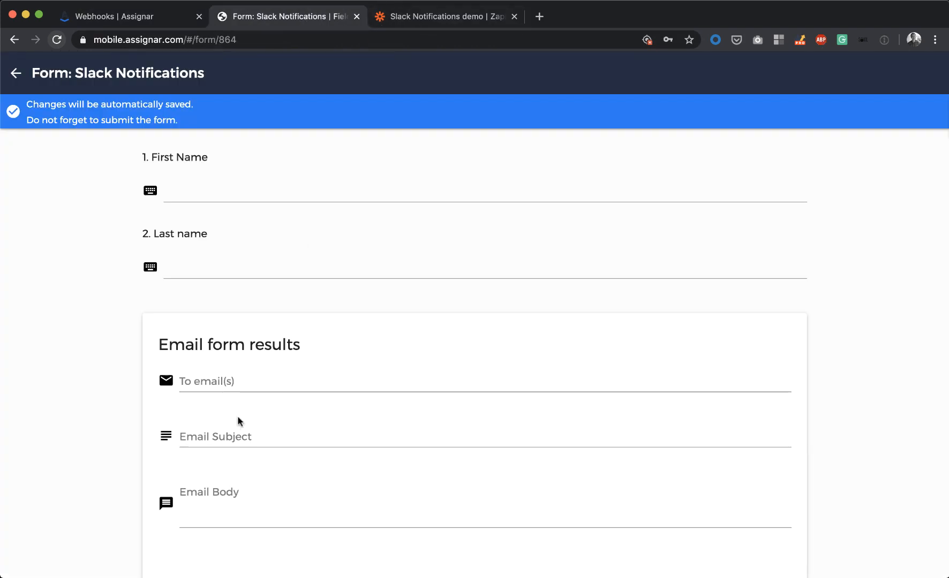
- Switch to Zapier and show the Catch Hook trigger's Find Data section with its sample request
click(438, 22)
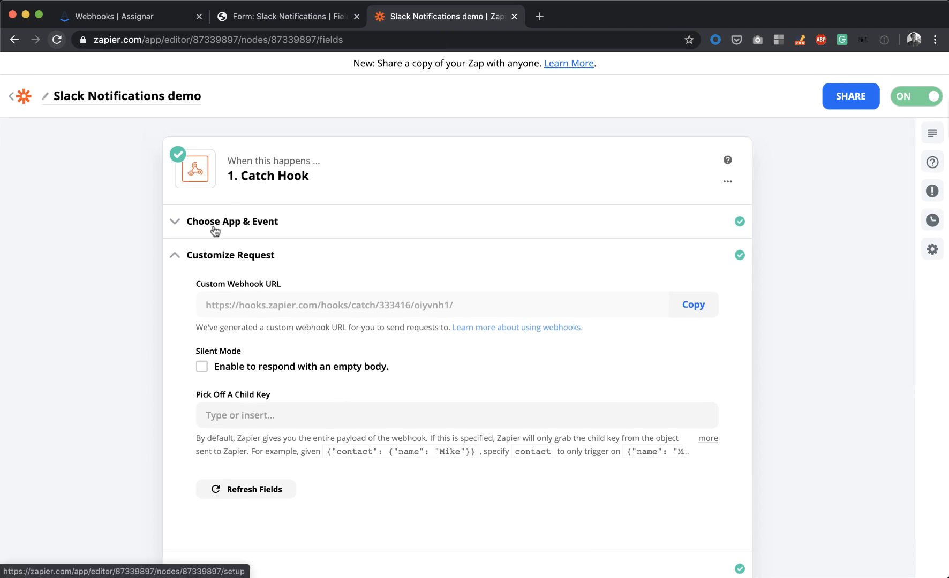
scroll(215, 230, down, 1)
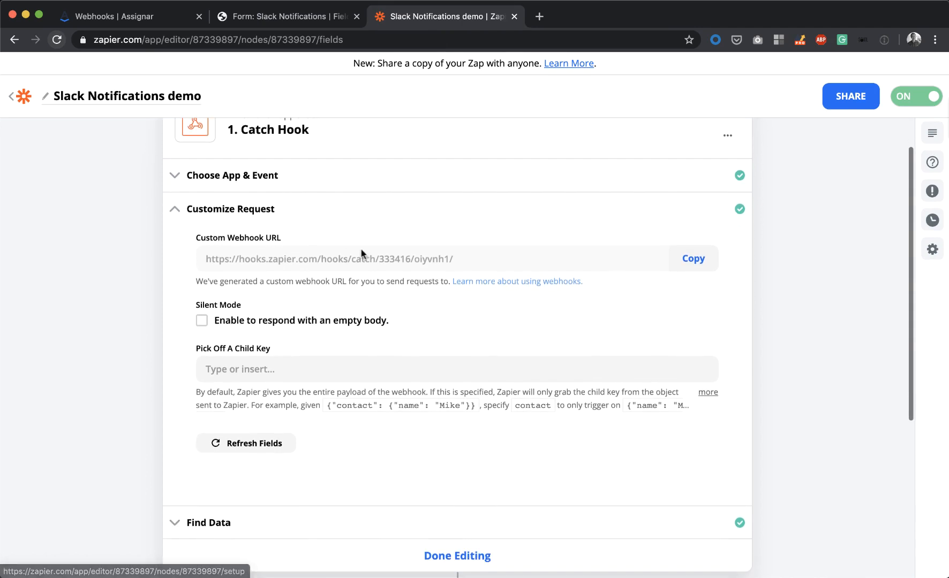
scroll(413, 277, down, 3)
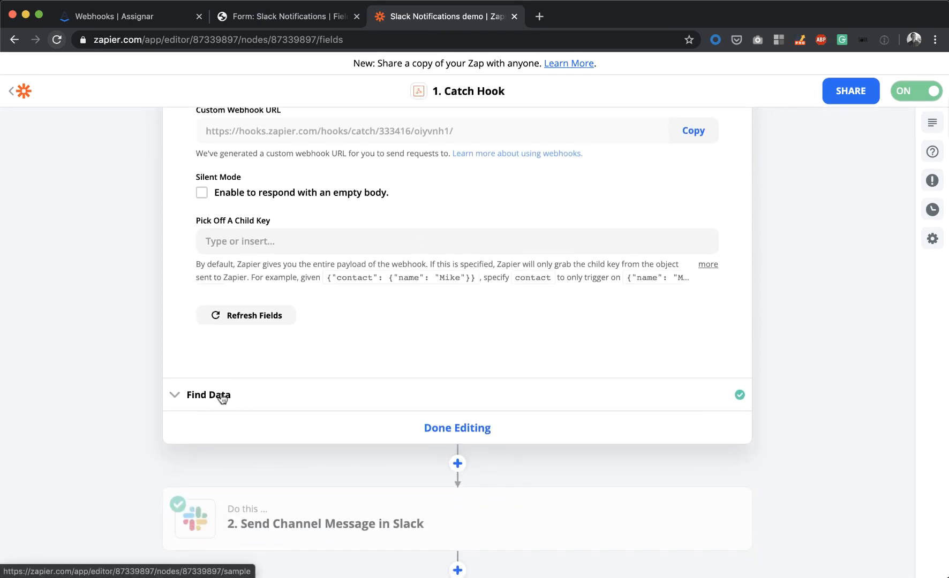
click(220, 393)
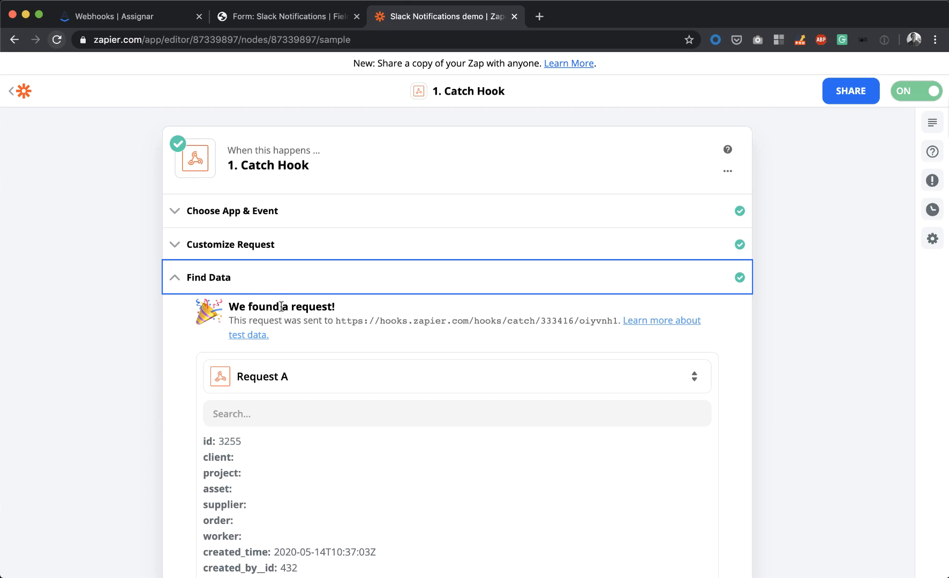
- In Fieldworker, fill in the Slack Notifications form's first and last name, submit it and acknowledge the submission
click(256, 23)
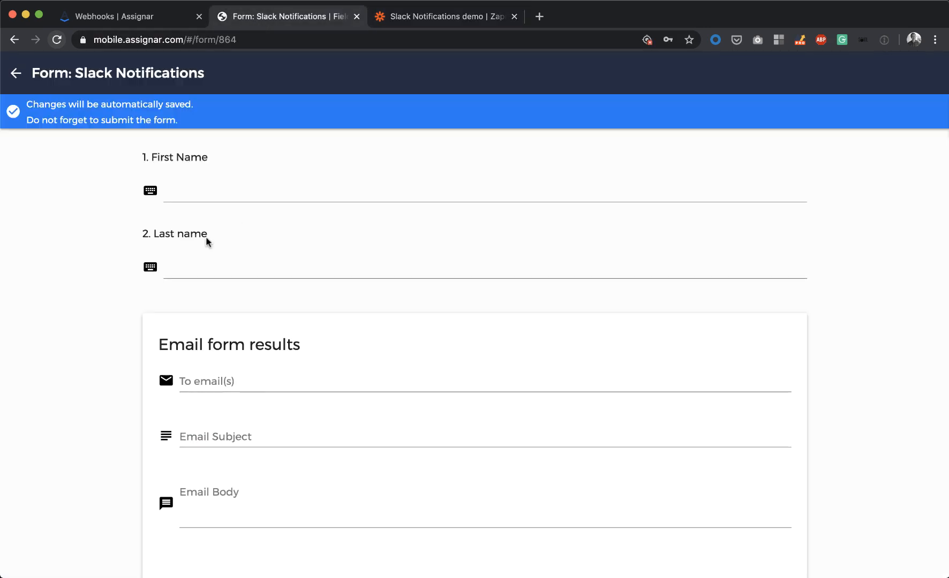
click(199, 189)
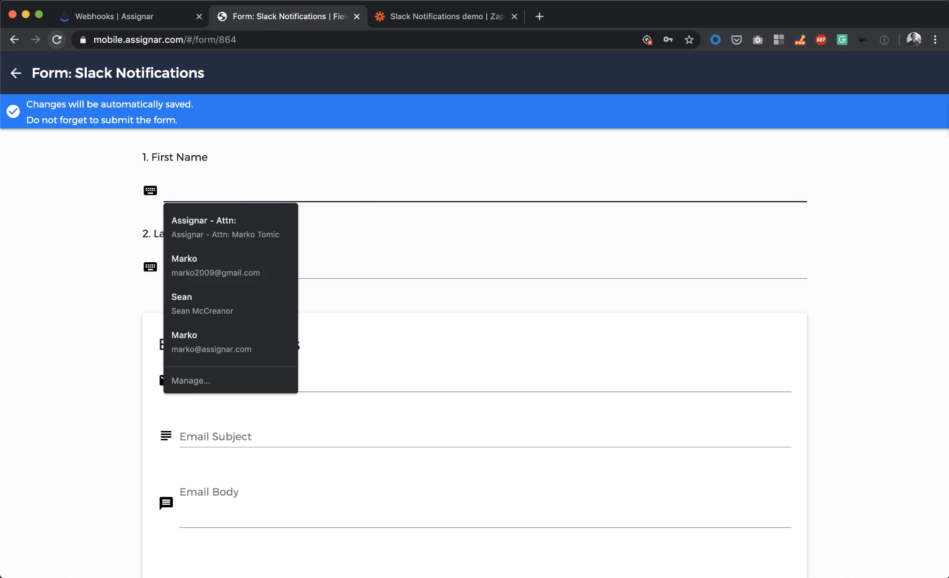
text(John)
key(Tab)
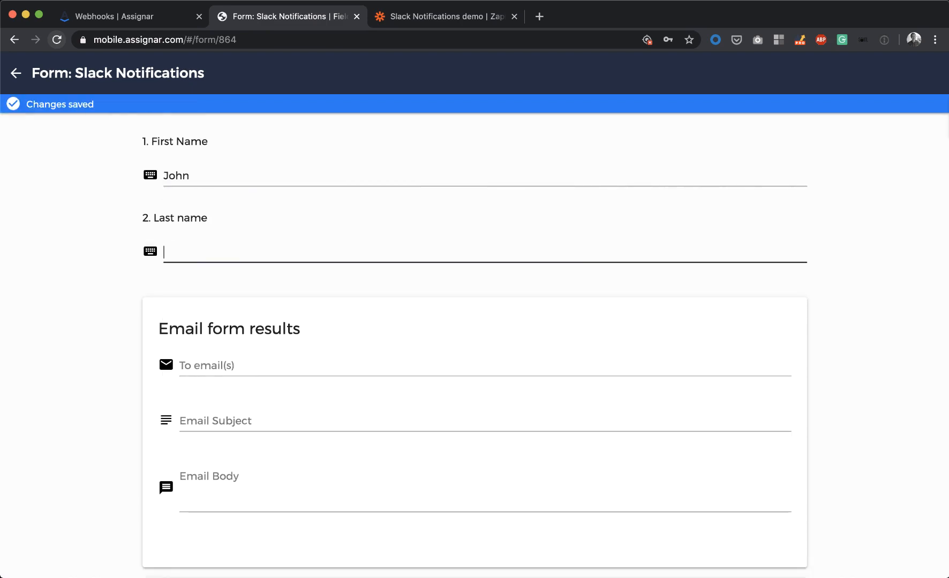
text(Citizen)
scroll(174, 325, down, 1)
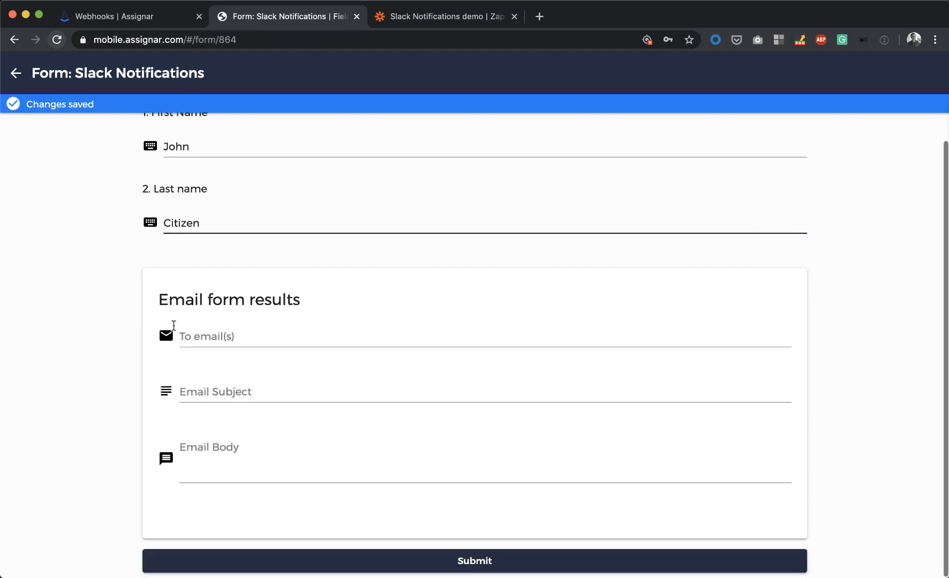
click(451, 564)
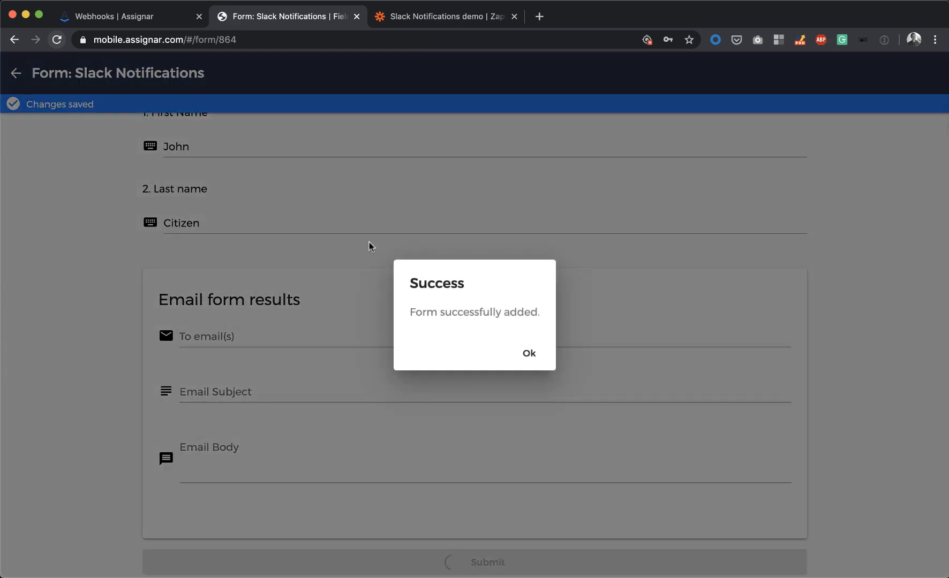
click(529, 354)
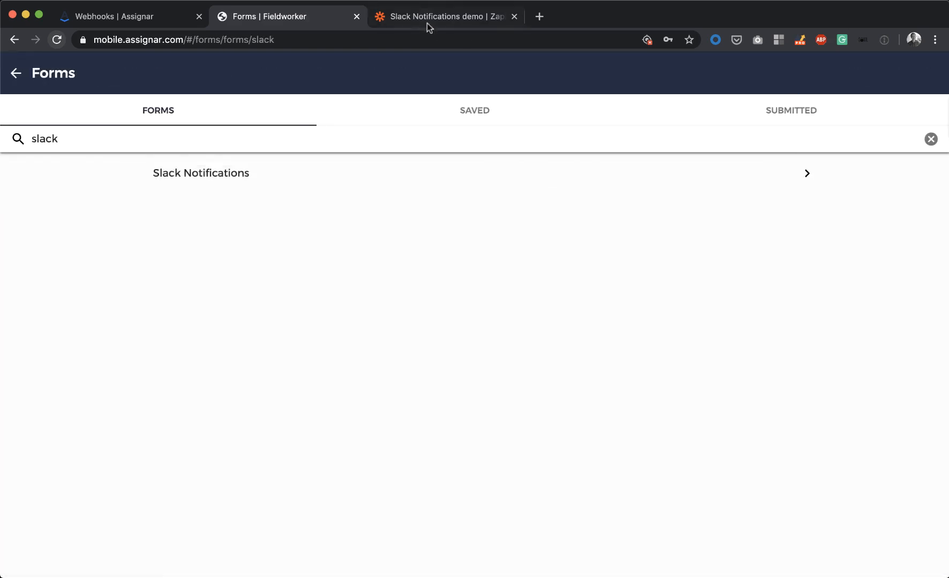
- Switch to Zapier and choose Request B as the Catch Hook trigger's sample request
click(427, 19)
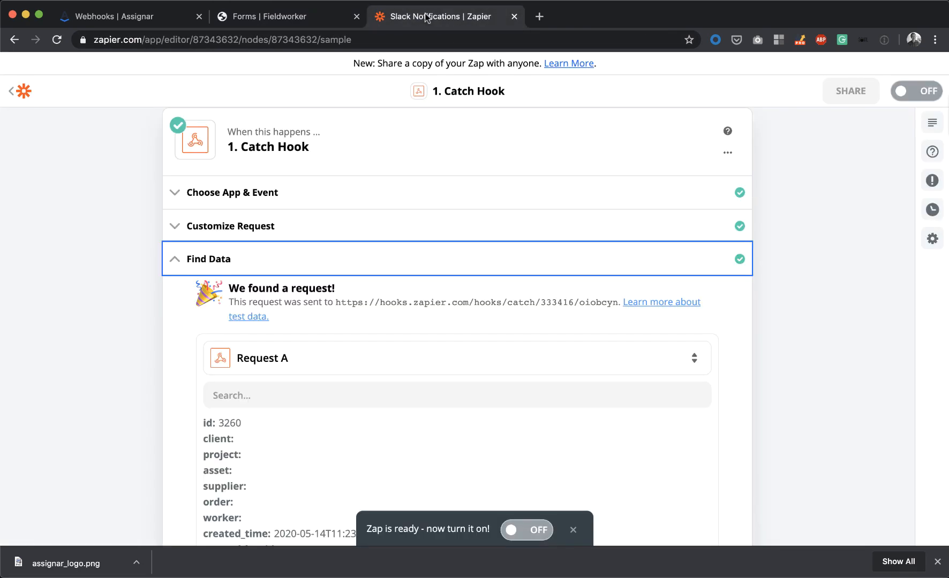
click(286, 361)
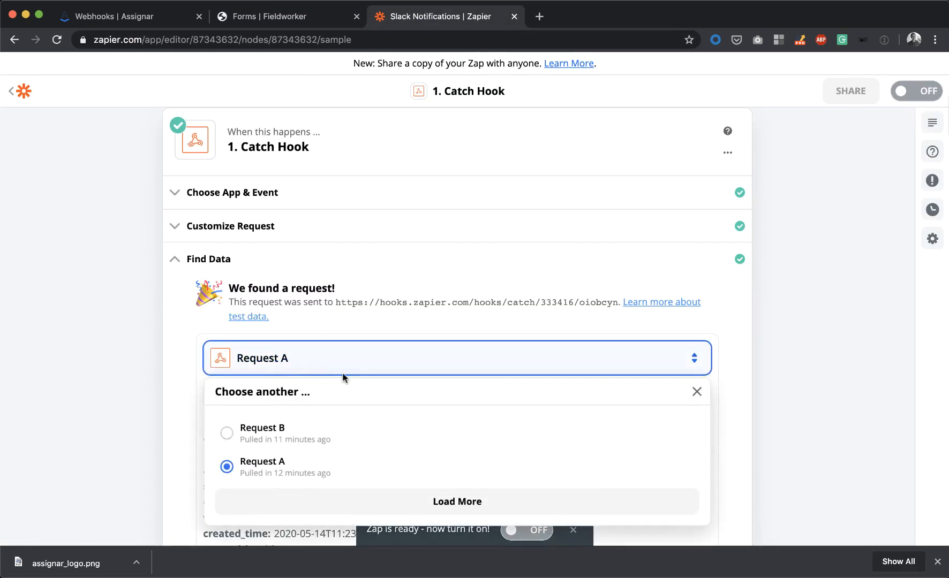
click(227, 435)
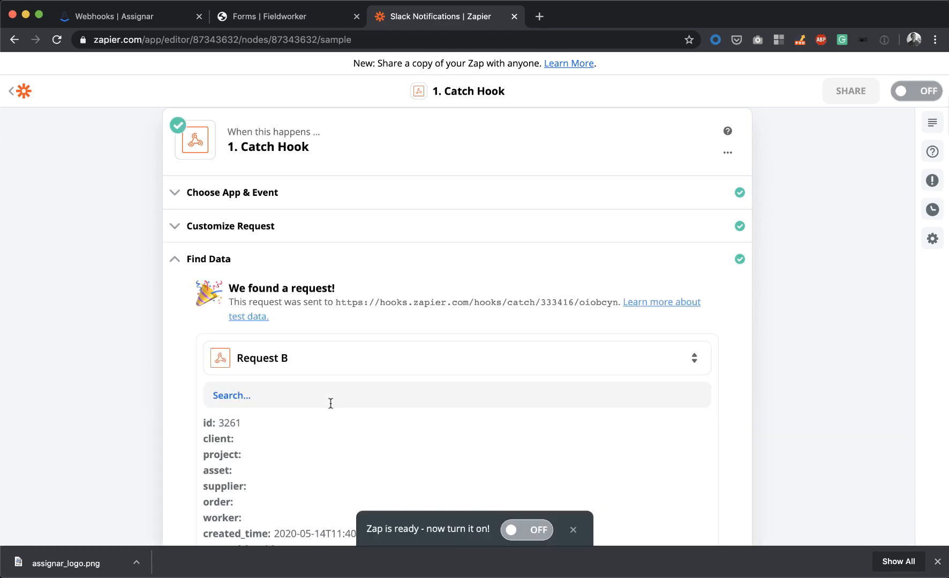
- Examine Request B's creator, status, form and response fields, and continue past the trigger's sample data
scroll(270, 415, down, 6)
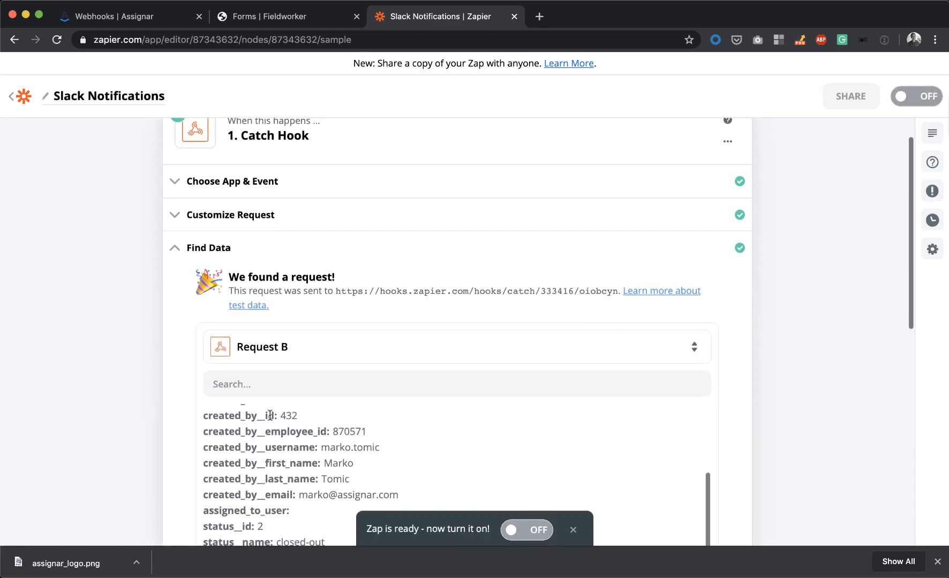
scroll(273, 386, down, 10)
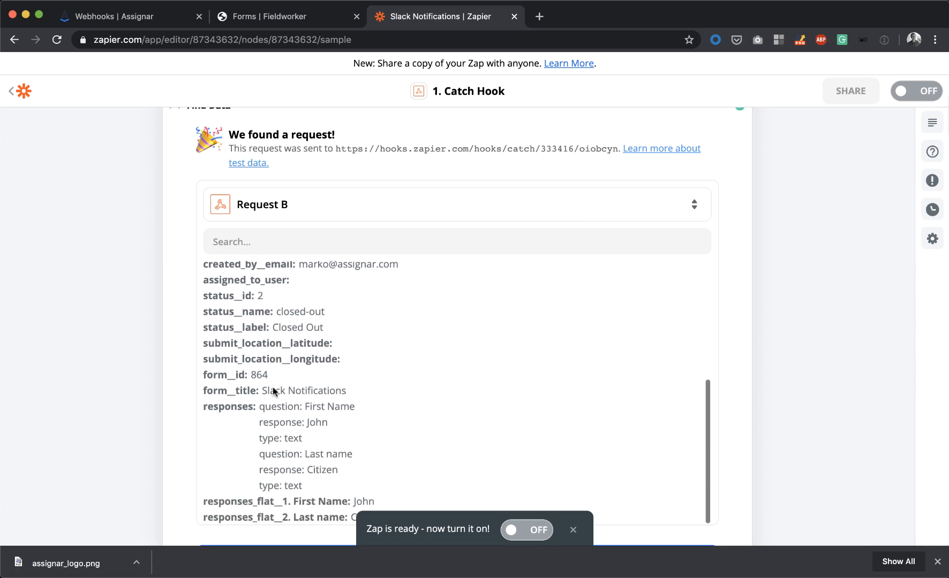
scroll(273, 387, up, 3)
scroll(393, 373, up, 5)
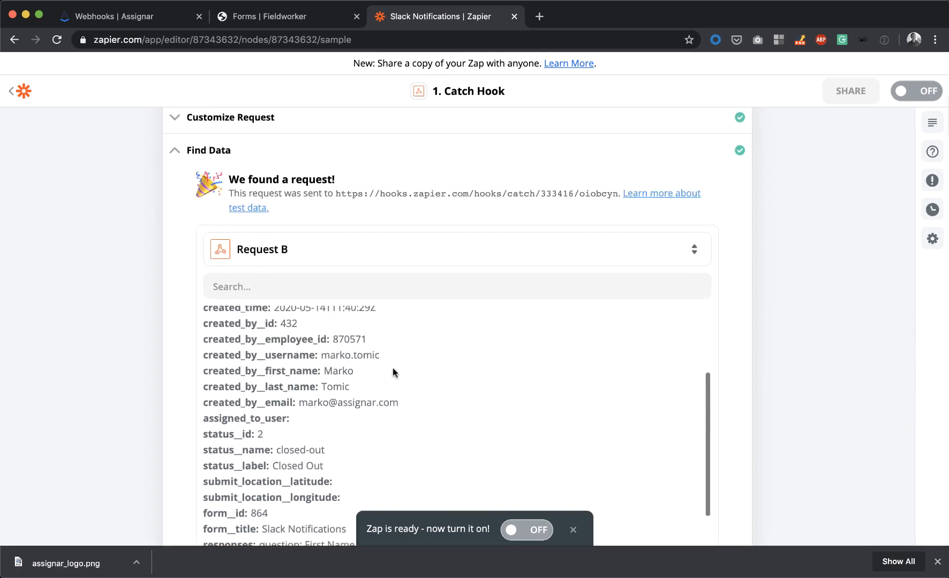
scroll(393, 373, down, 2)
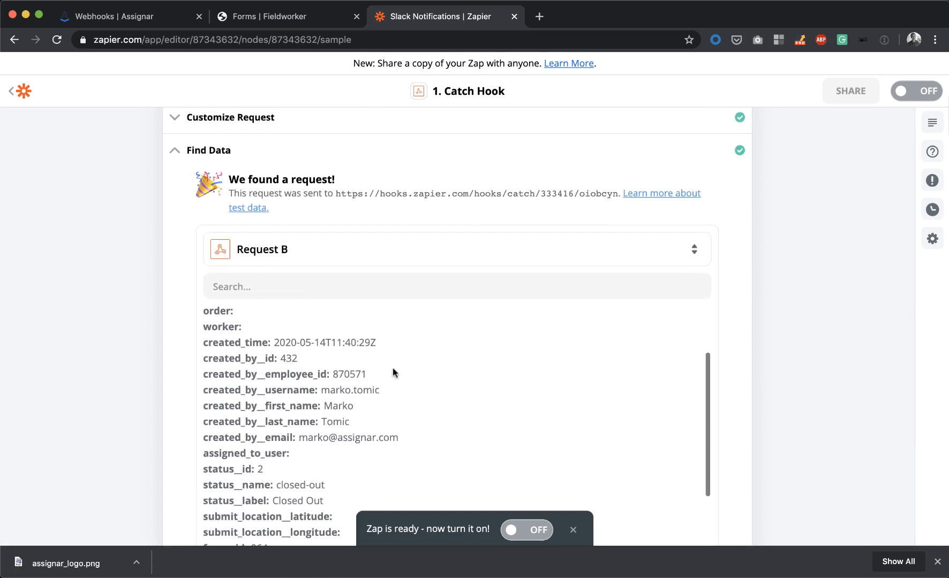
scroll(393, 373, down, 8)
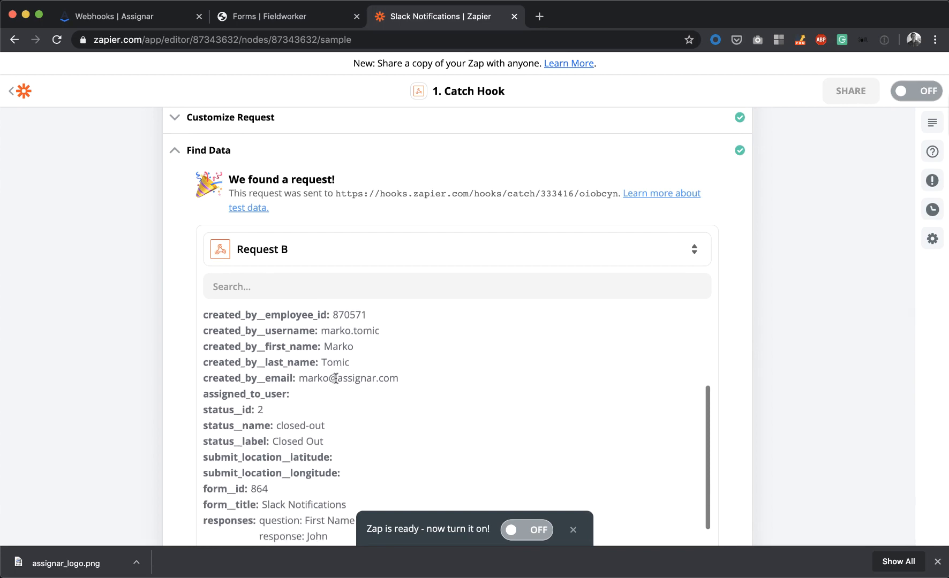
scroll(336, 381, down, 6)
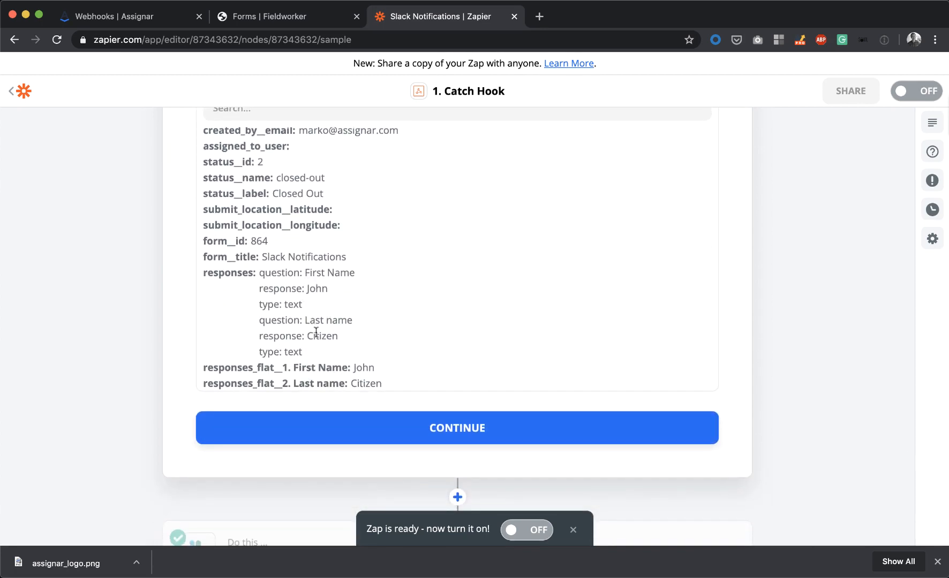
scroll(315, 331, up, 4)
scroll(316, 332, up, 8)
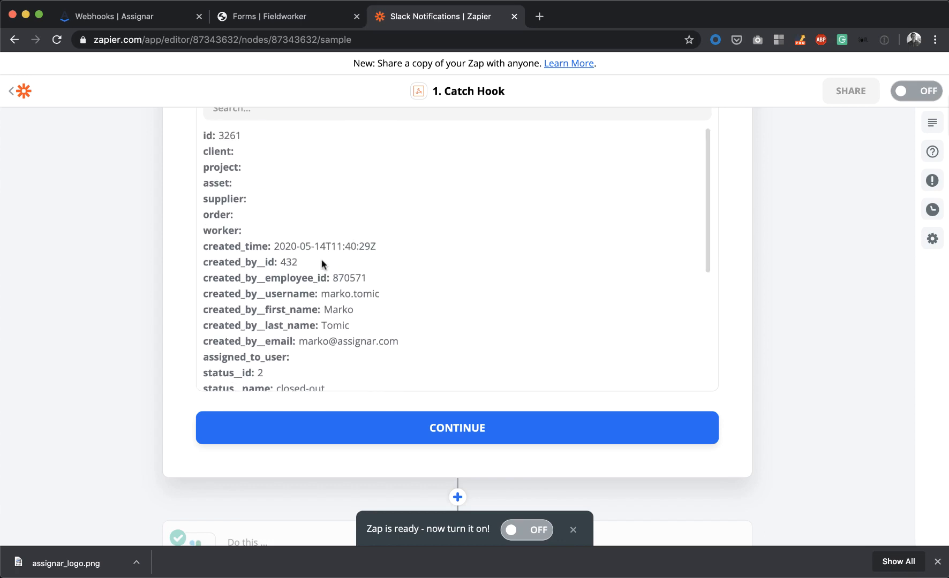
scroll(285, 252, down, 5)
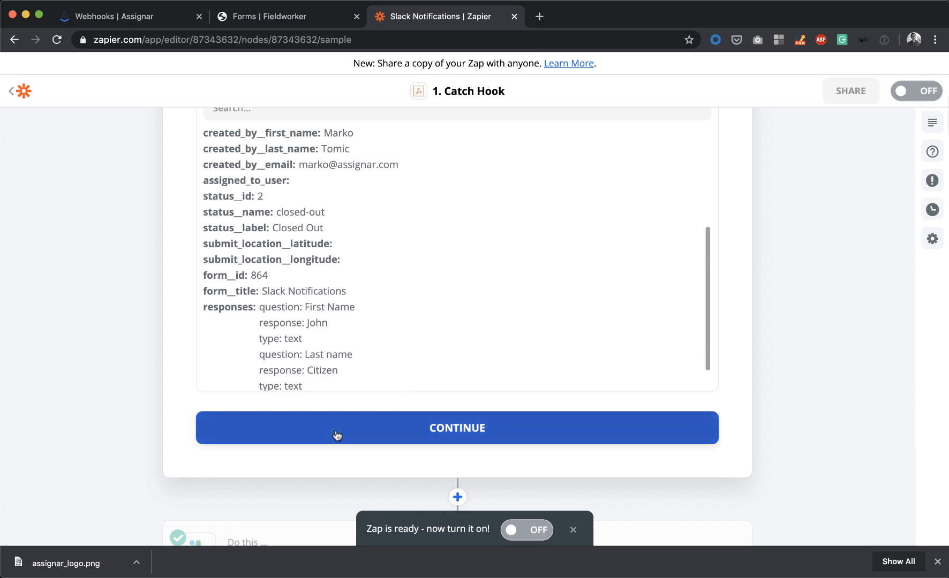
click(335, 436)
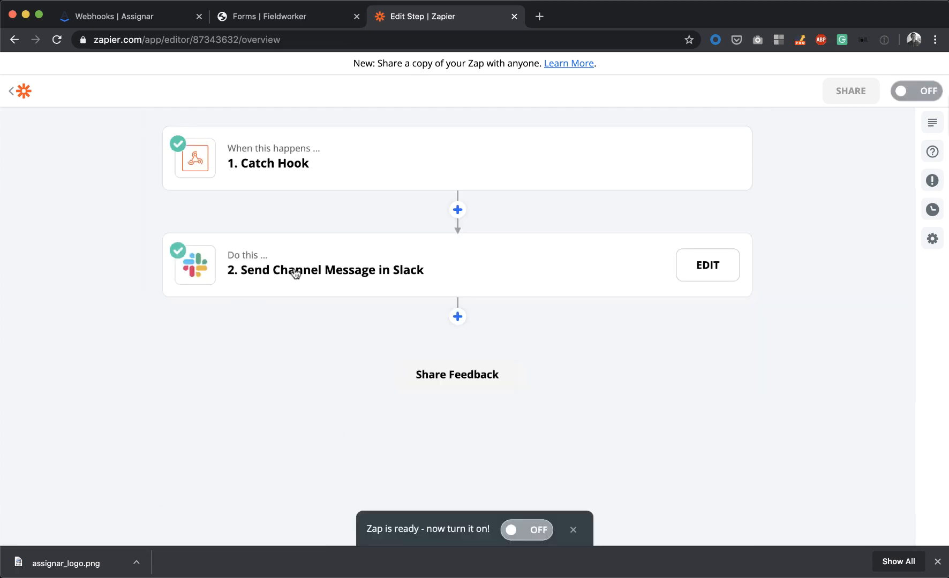
- Open the Slack action's app and event settings and review the available action events, keeping Send Channel Message
click(295, 274)
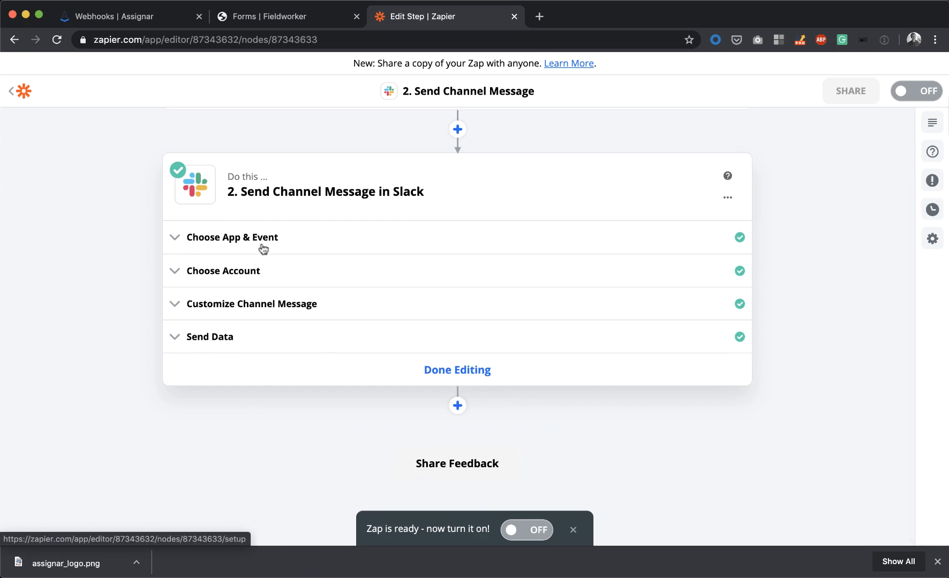
click(262, 249)
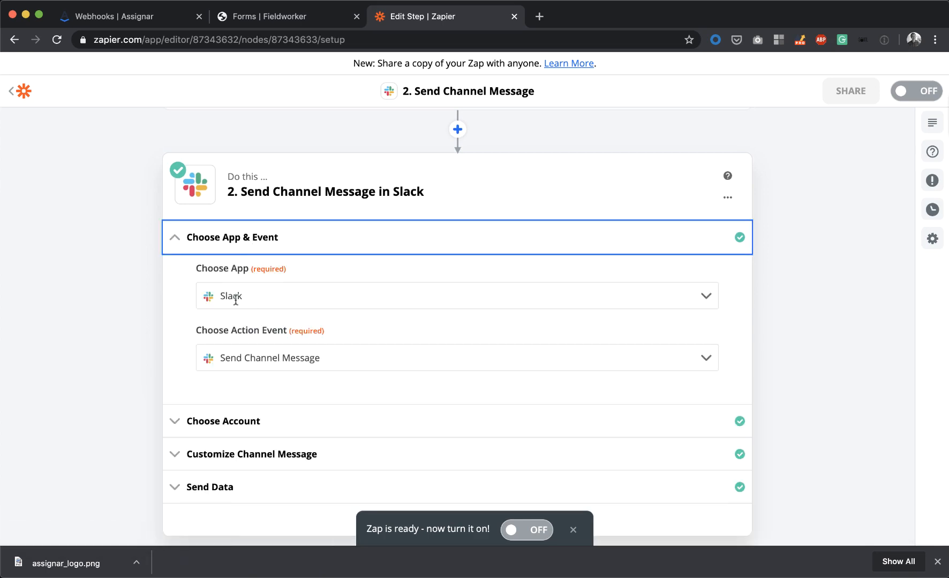
click(251, 352)
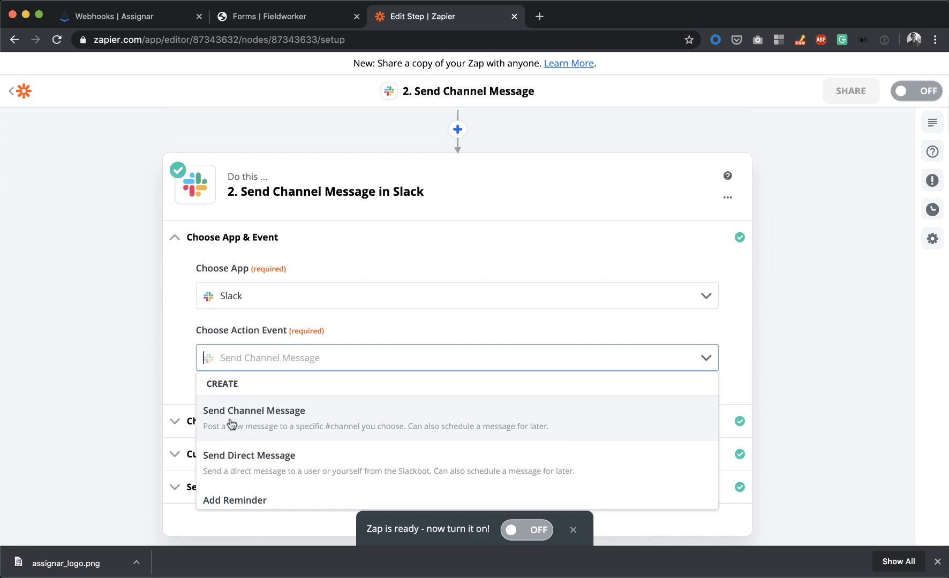
scroll(260, 458, down, 3)
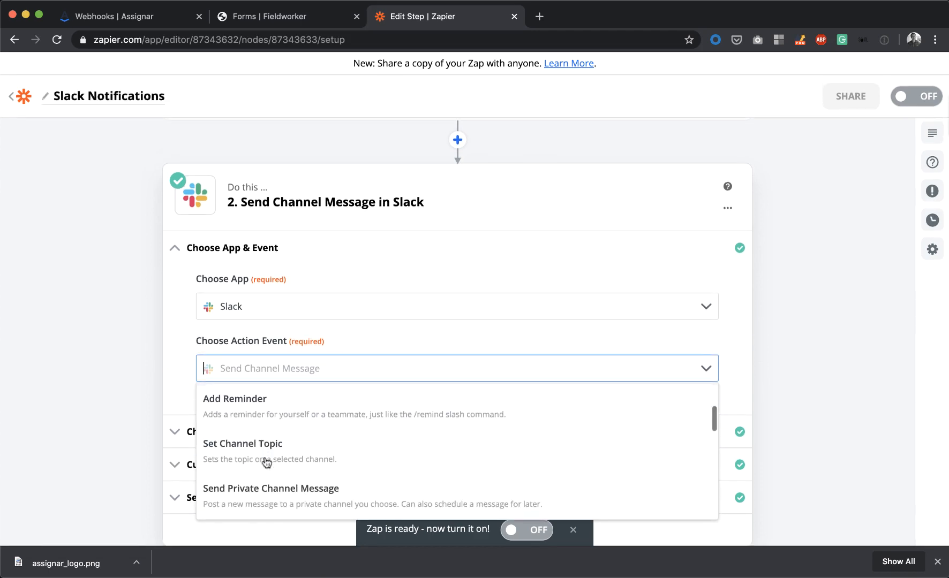
scroll(257, 455, up, 3)
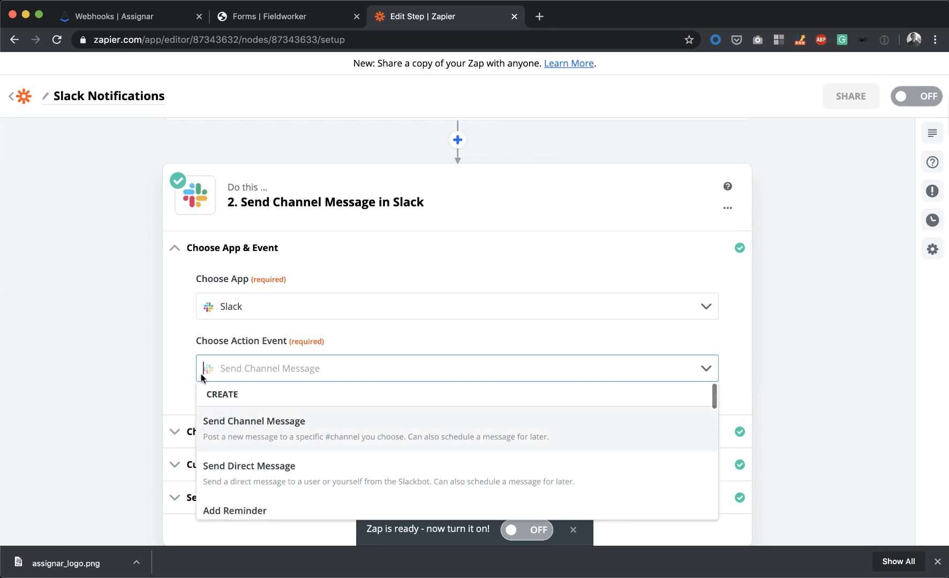
click(174, 389)
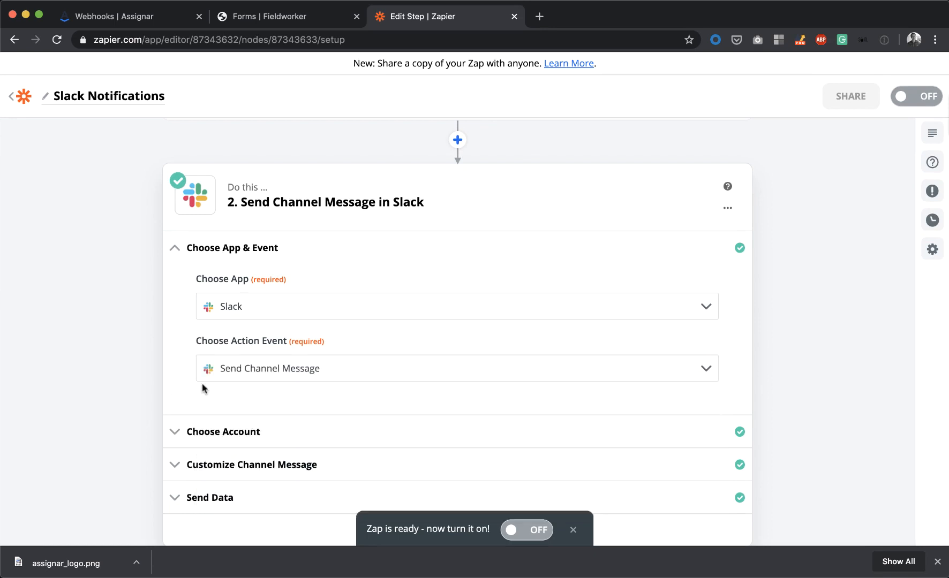
- Check the account choices for the Slack action, keeping Slack Account #1
scroll(189, 388, down, 3)
click(228, 374)
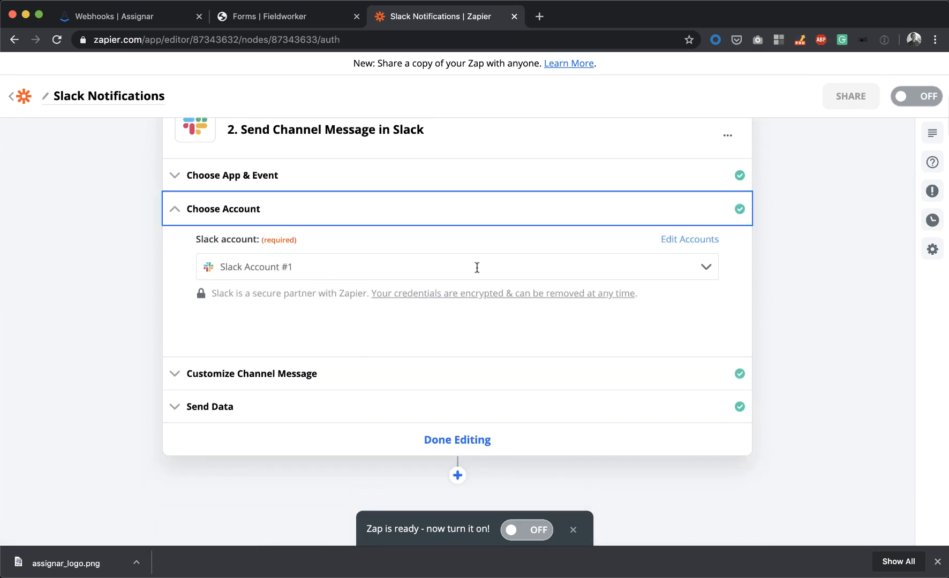
click(449, 269)
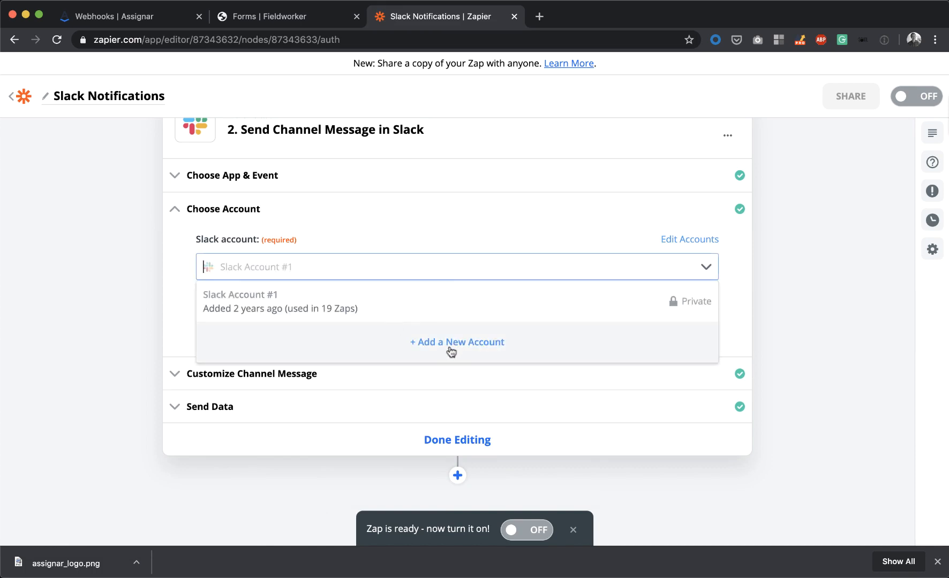
click(185, 274)
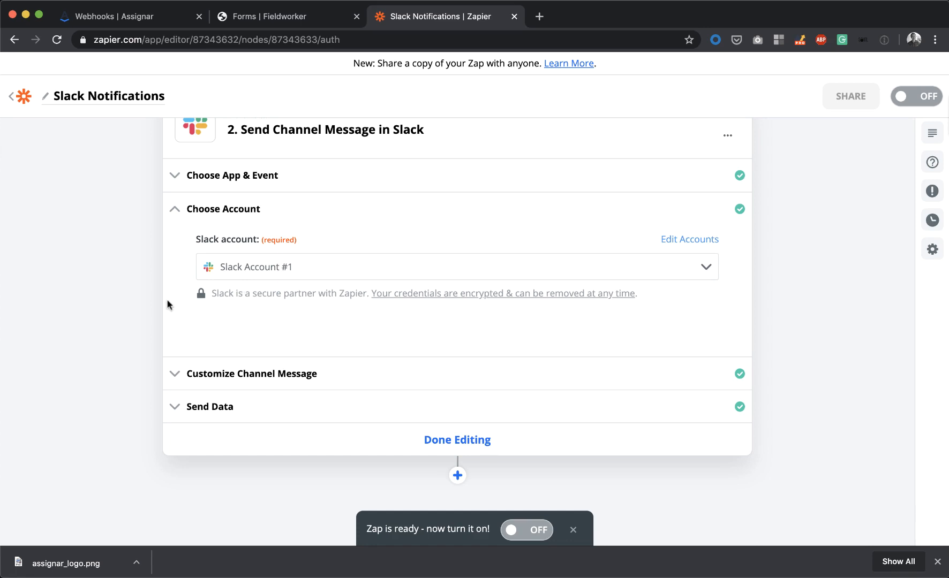
- Open the channel message customization, check the zapier-slack-demo channel in Slack, and return to Zapier to review the message settings
scroll(178, 304, down, 2)
click(191, 309)
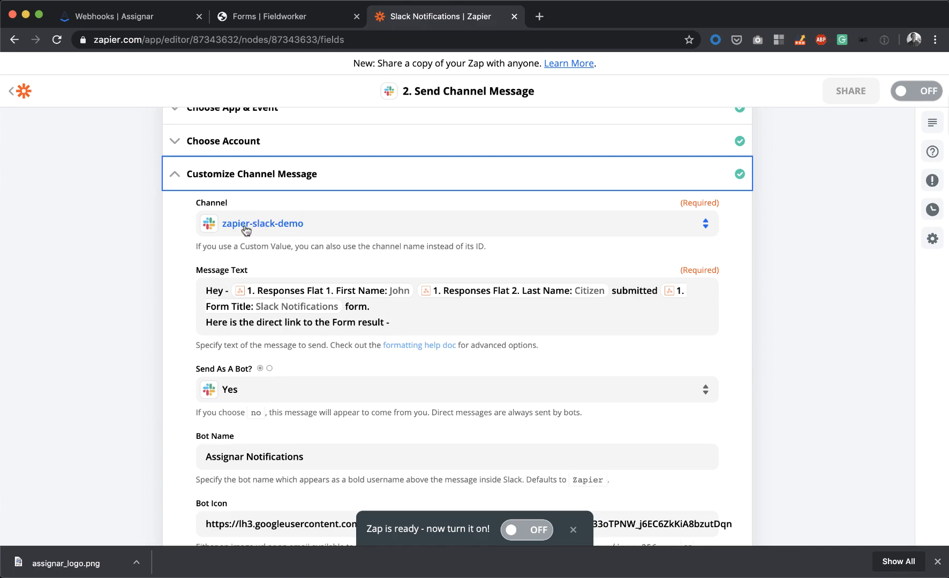
key(super+Tab)
key(super+Tab)
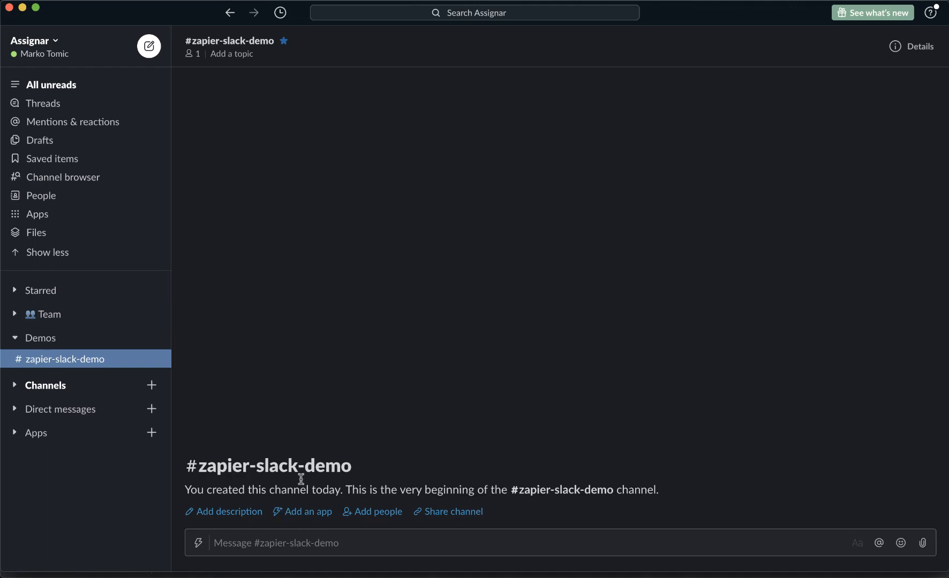
key(super+Tab)
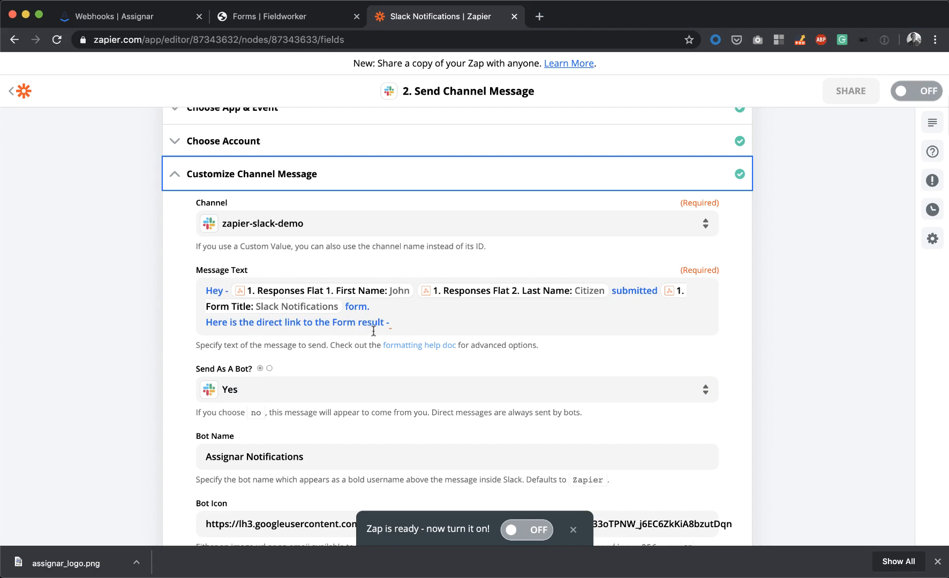
scroll(188, 330, down, 2)
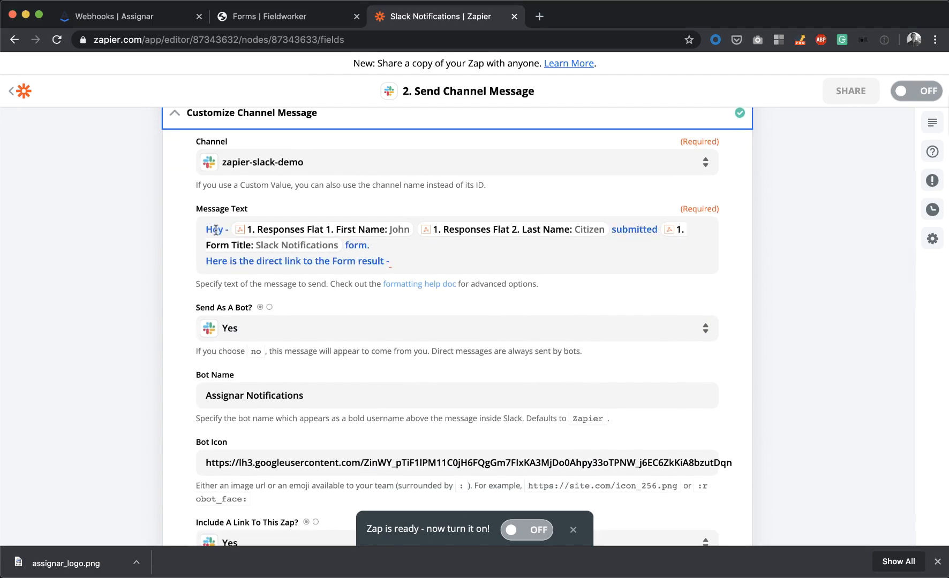
- Replace the channel message text with "Hey -" followed by the First Name and Last Name response fields
click(419, 263)
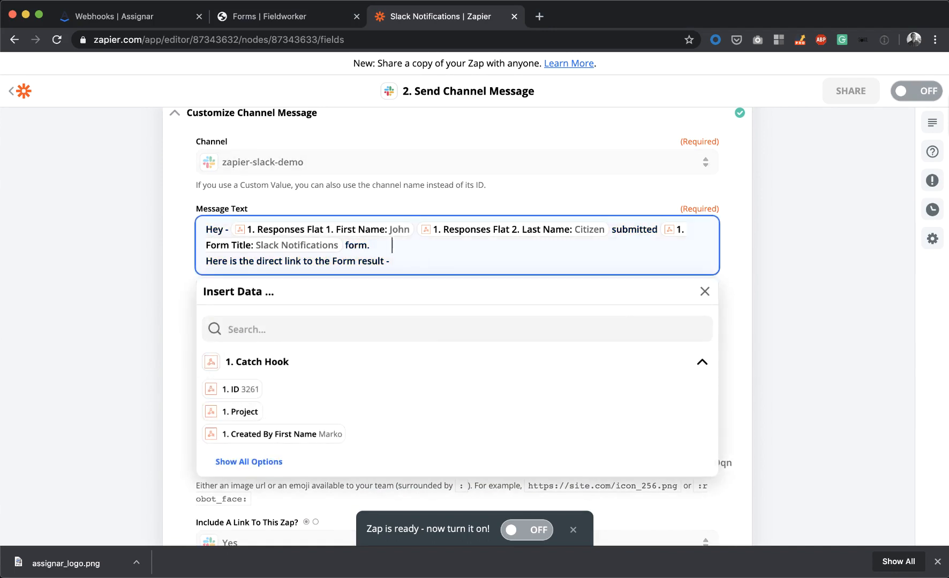
key(super+a)
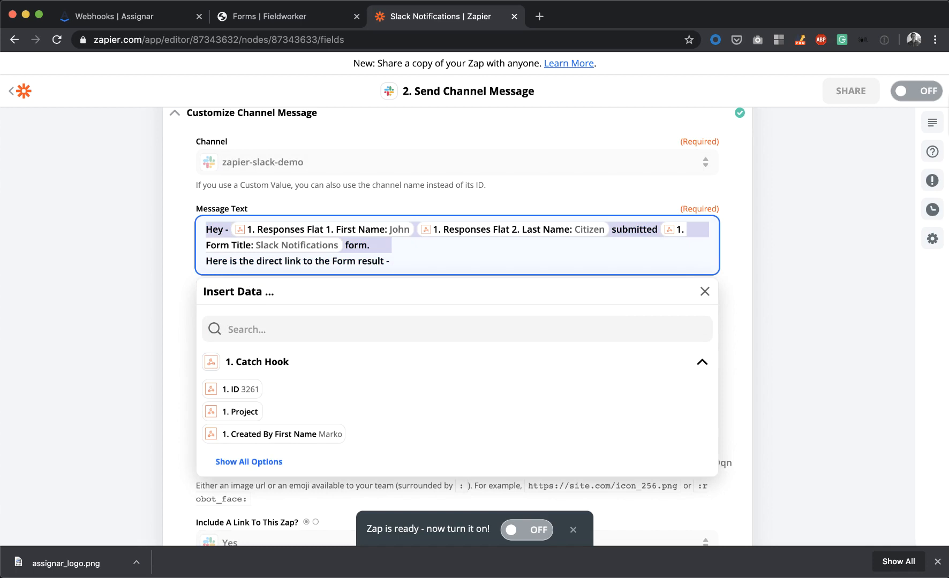
key(BackSpace)
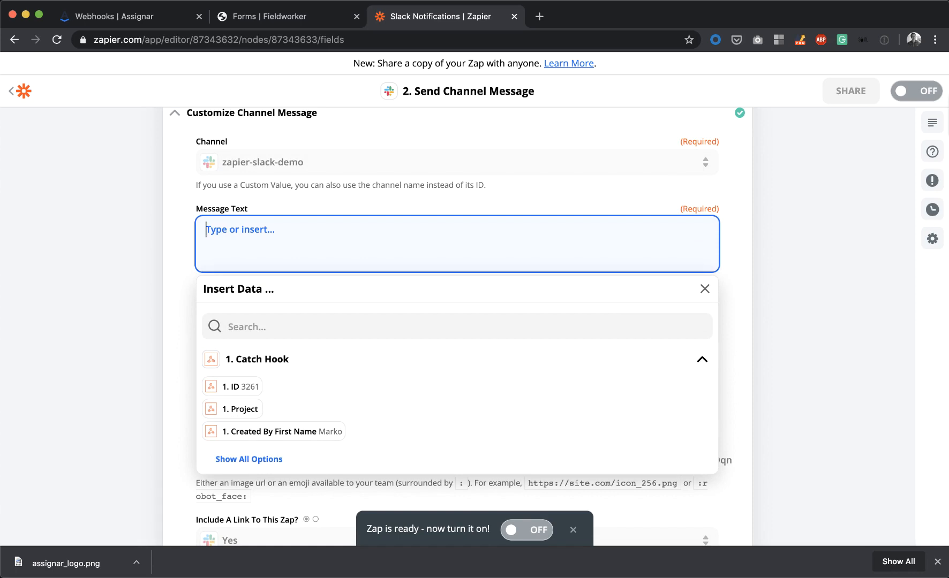
text(Hey -)
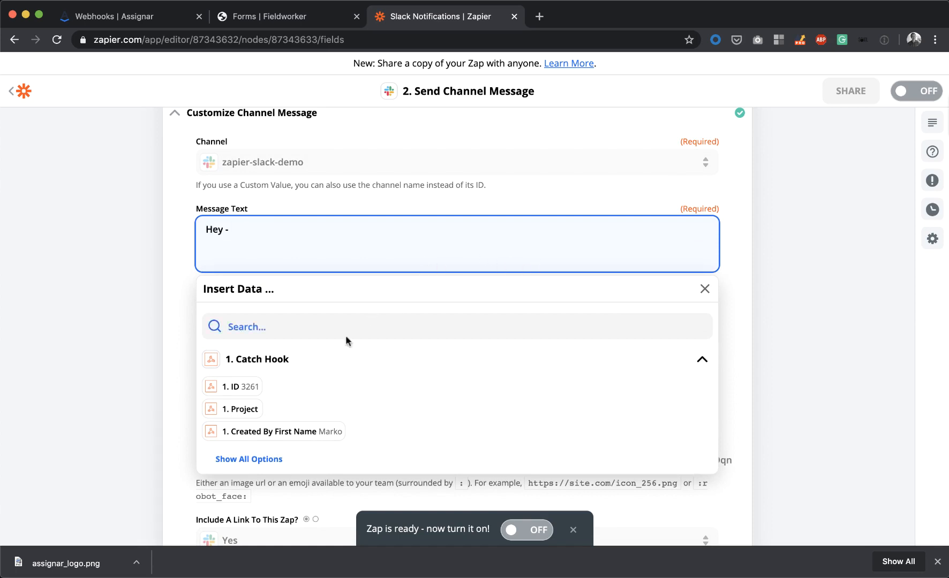
click(239, 458)
scroll(280, 469, down, 3)
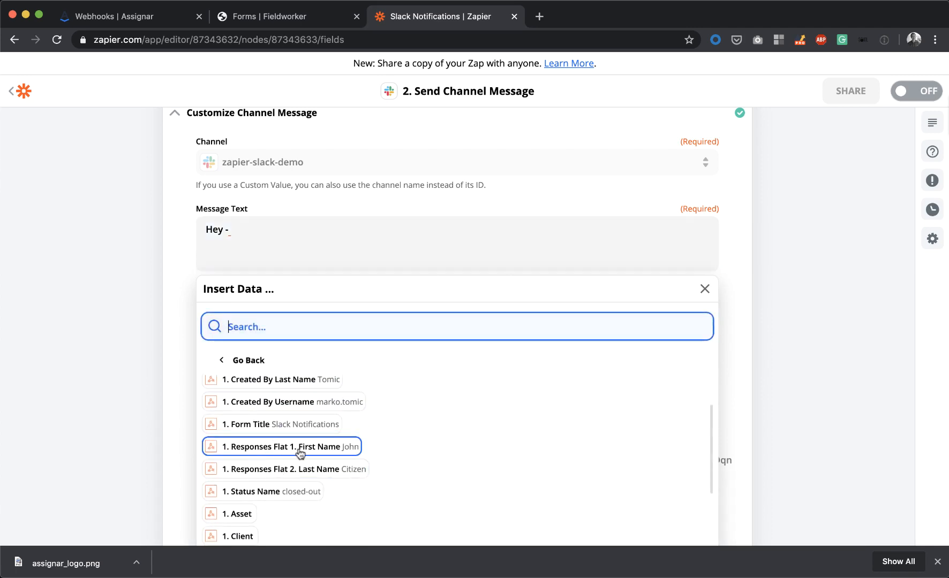
click(300, 453)
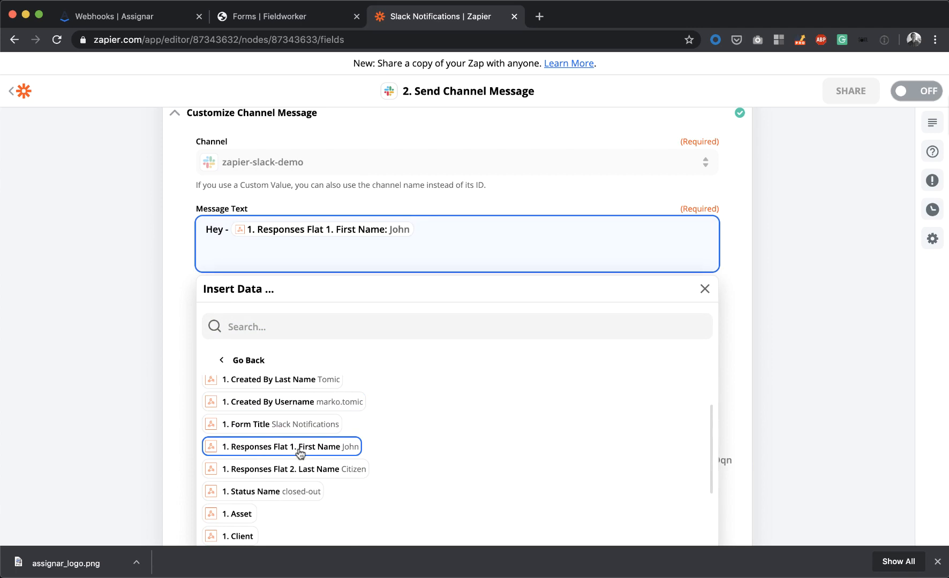
click(320, 470)
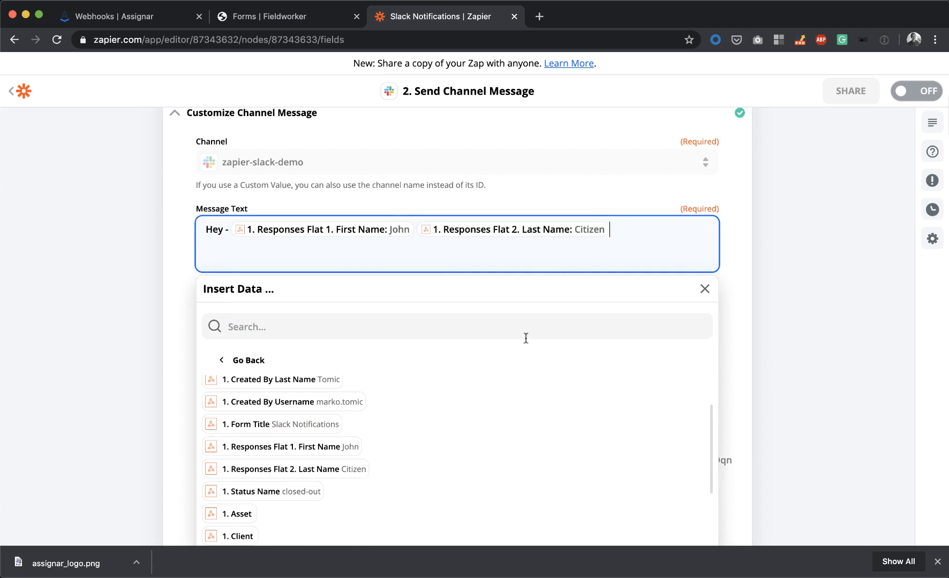
- Continue the message with "submitted", the Form Title field and "form.", ending with a line break
click(543, 319)
text(submitted)
click(299, 428)
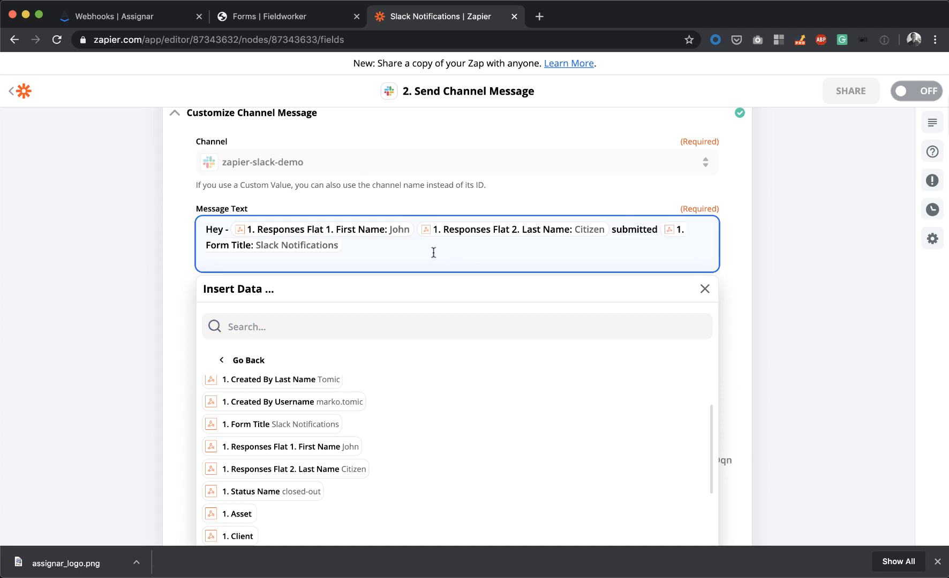
text(form.)
key(Return)
- Add "Here is the direct link to the form result in Assignar Web Portal -" as the message's second line
text(H)
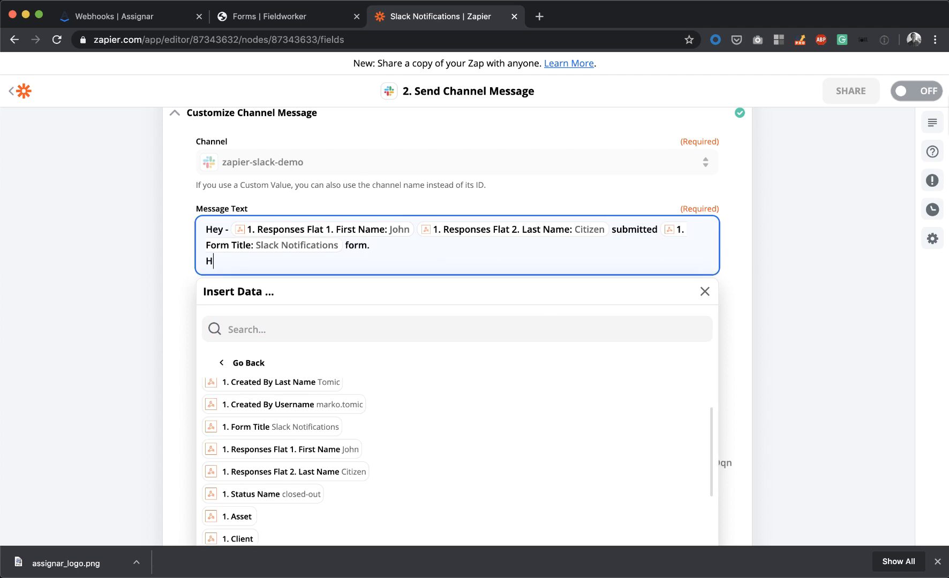
text(ere is the direct link to the f)
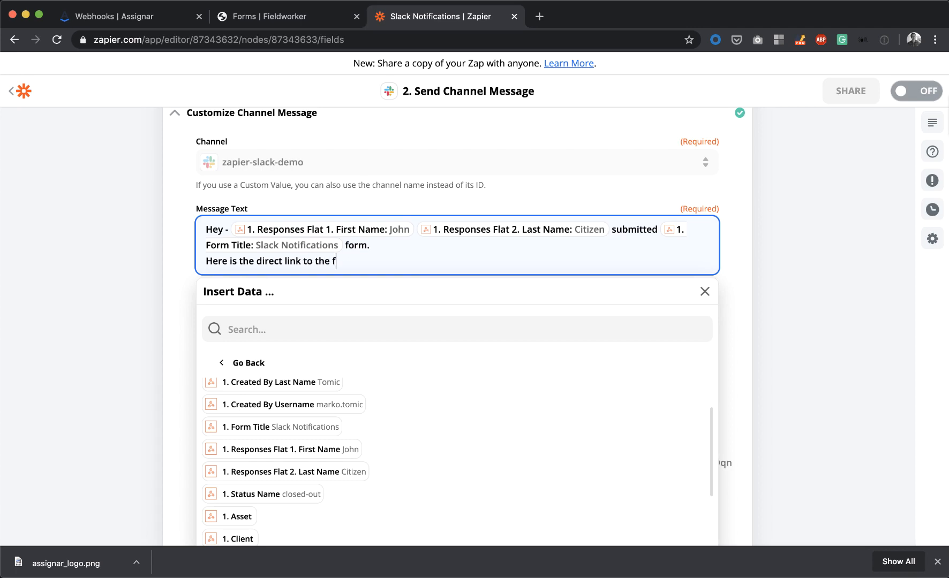
text(orm result in the)
text(Assignar We)
text(b )
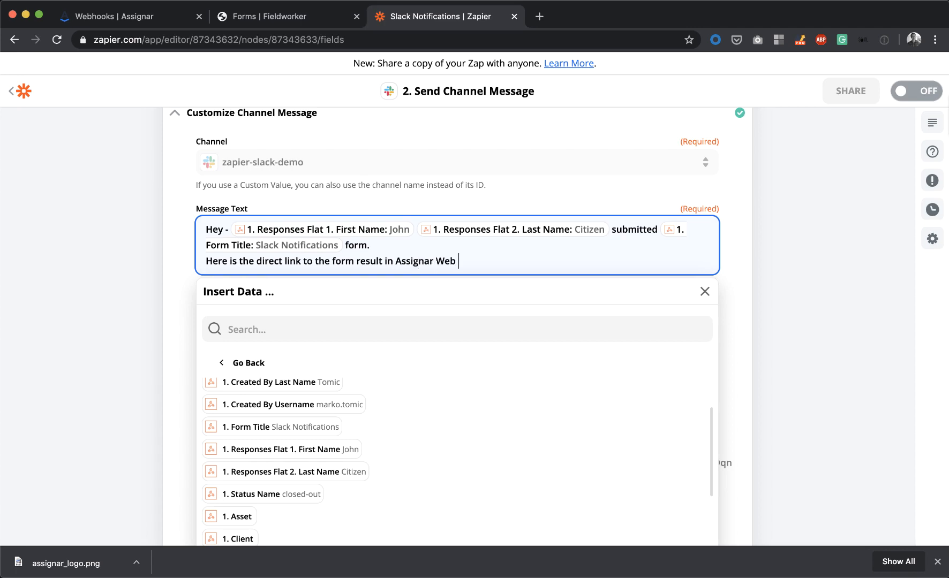
text(Portal -)
- Switch to Assignar, open the newest Slack Notifications form result and copy its web address
click(125, 15)
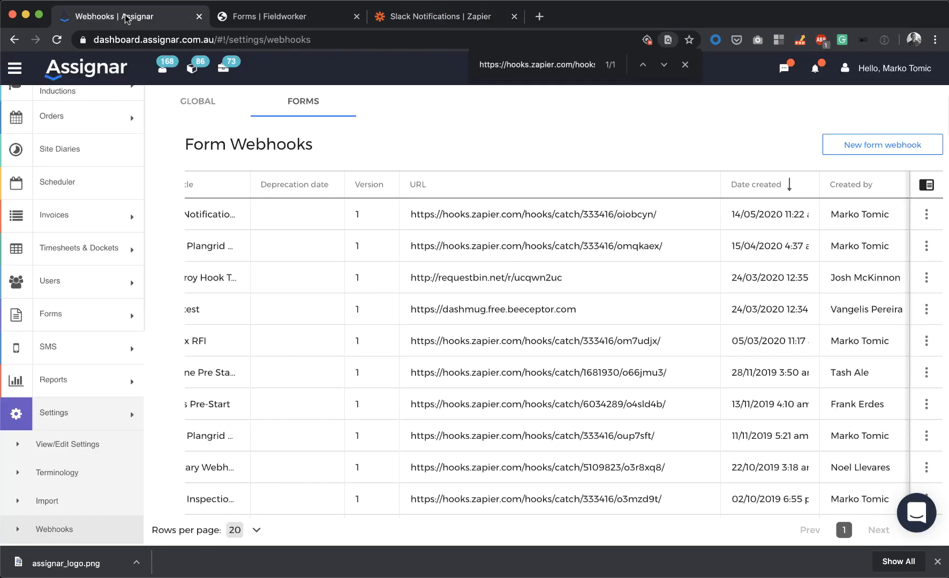
click(49, 314)
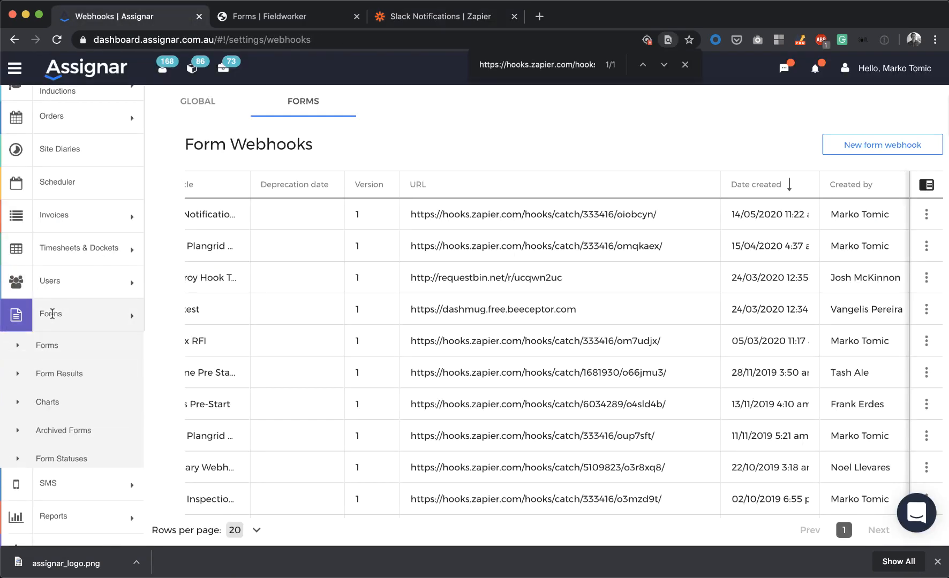
click(53, 373)
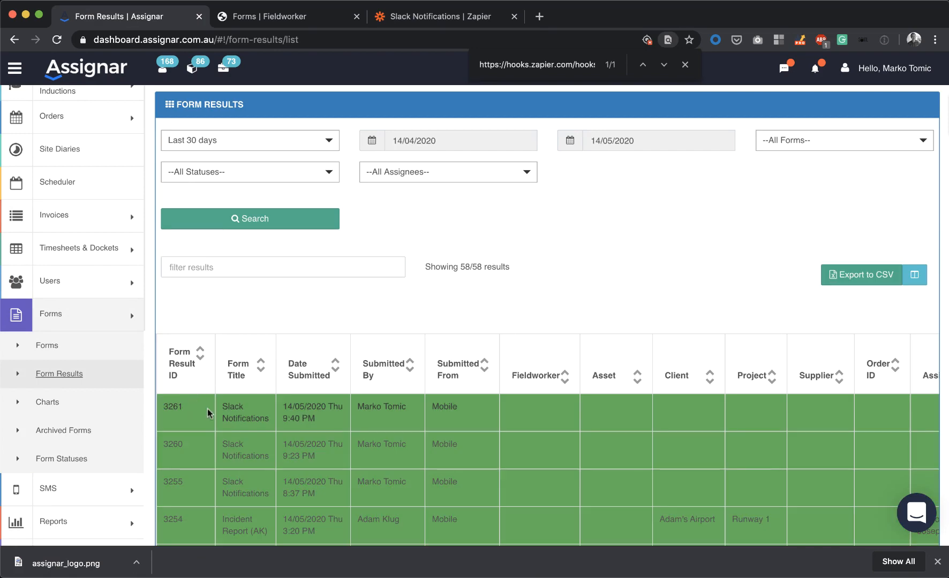
click(231, 417)
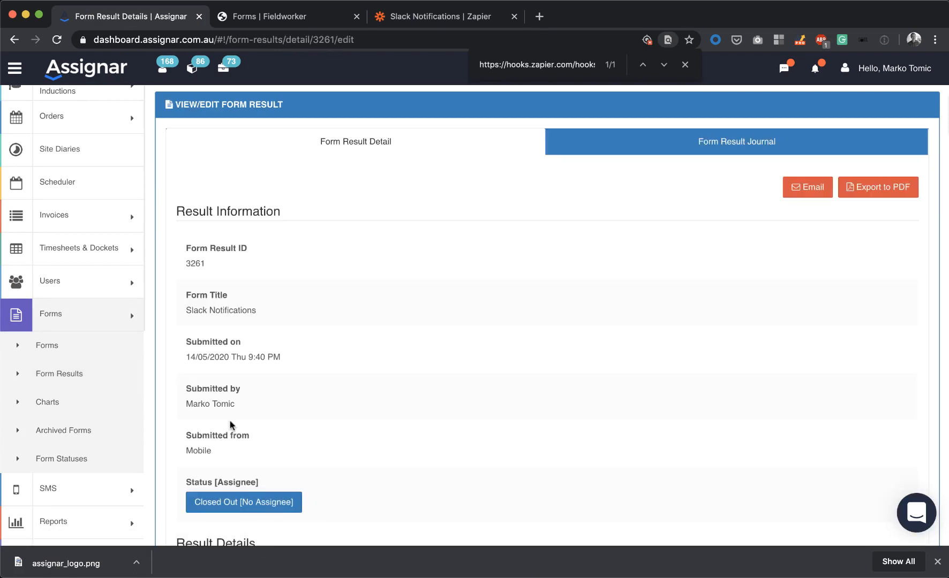
scroll(443, 423, down, 4)
scroll(443, 423, up, 5)
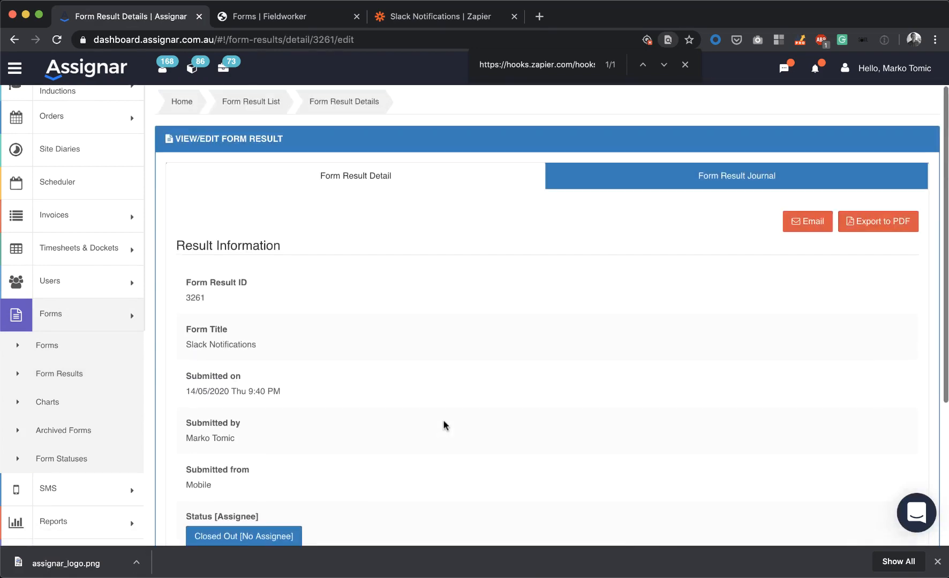
click(235, 41)
key(super+c)
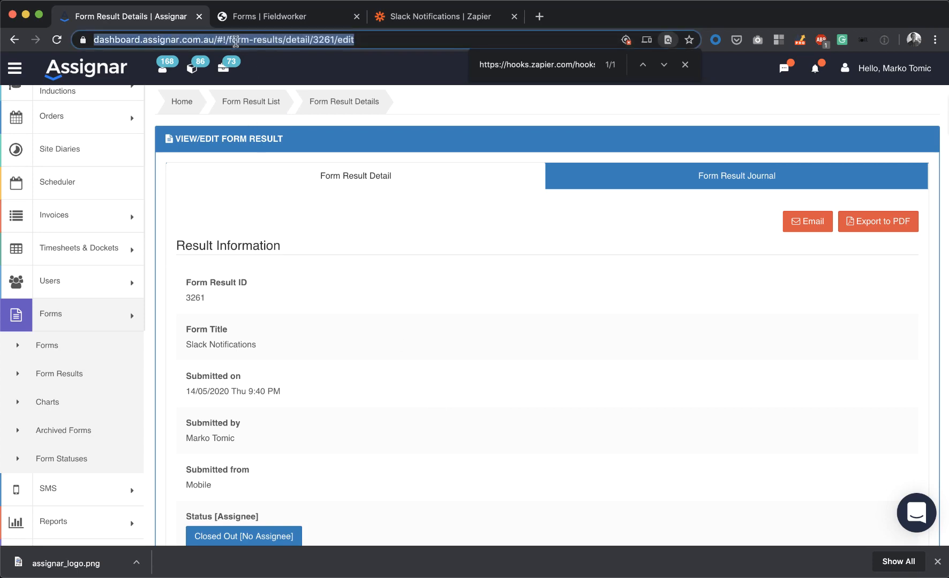
- Back in Zapier, append the copied link to the message and replace its result number with the Catch Hook ID field
click(403, 22)
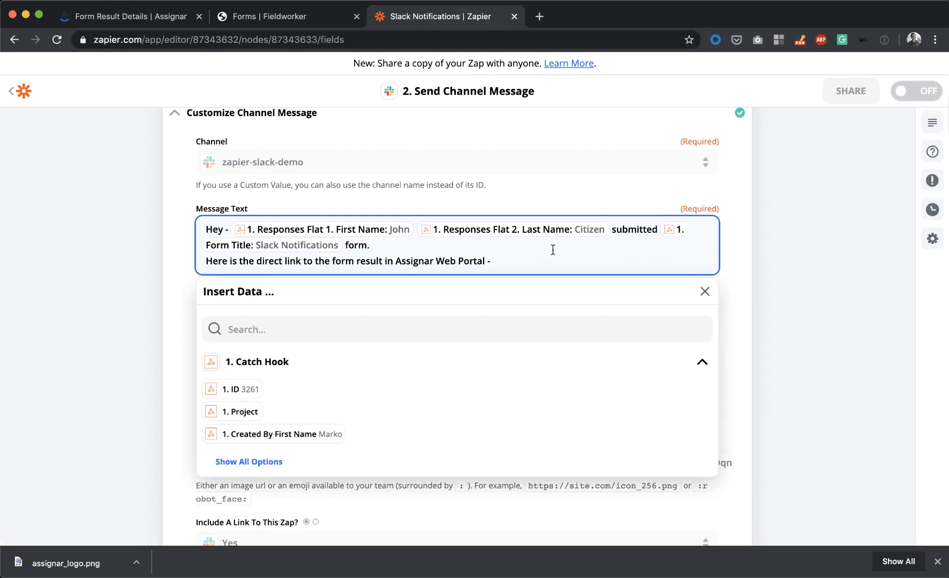
key(super+v)
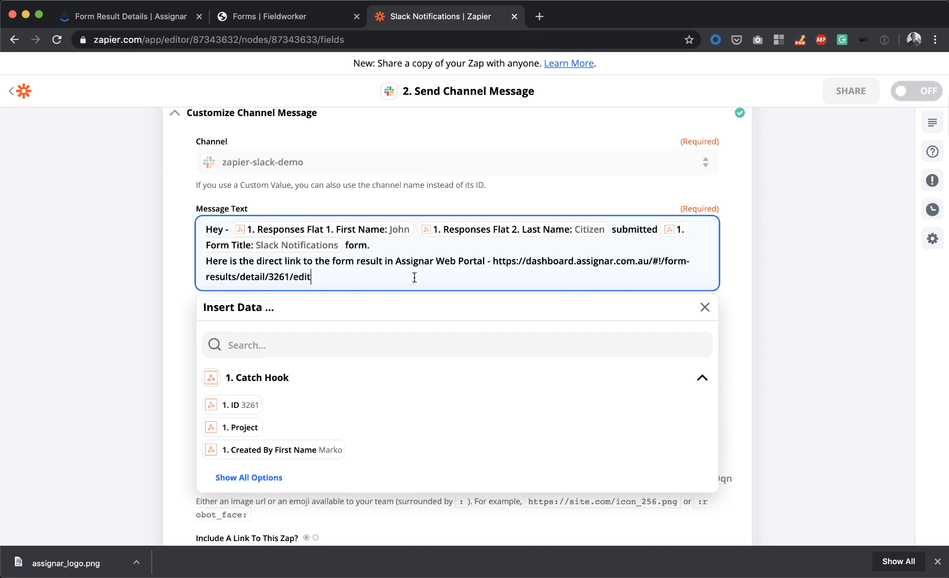
double_click(274, 277)
key(BackSpace)
click(246, 407)
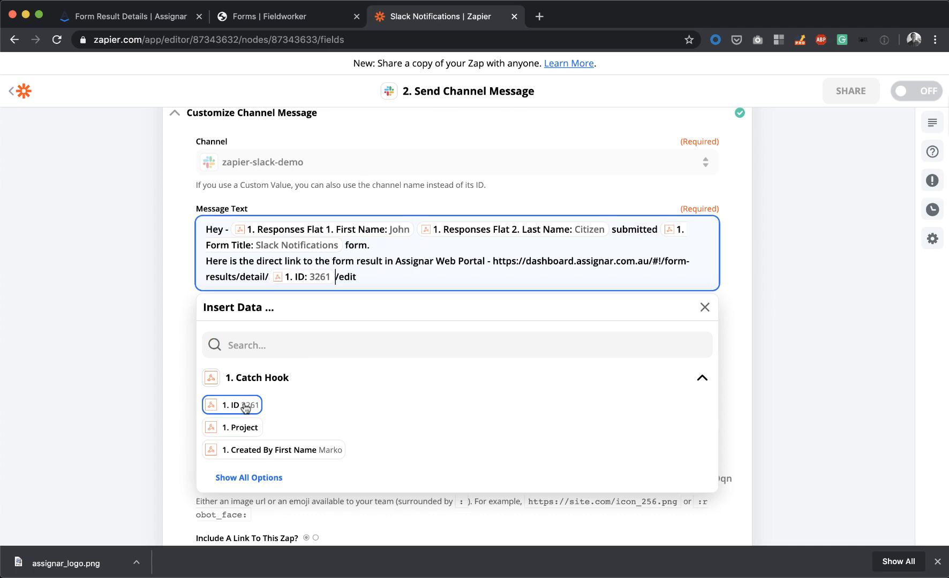
click(380, 276)
click(735, 253)
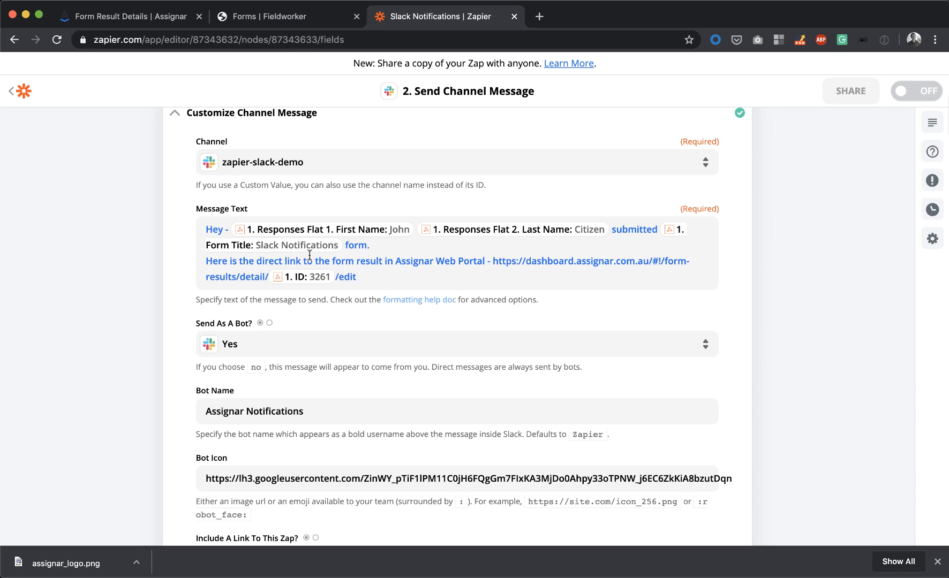
- Look over the bot and remaining message options, continue to Send Data and retest the Slack action for review
scroll(371, 280, down, 3)
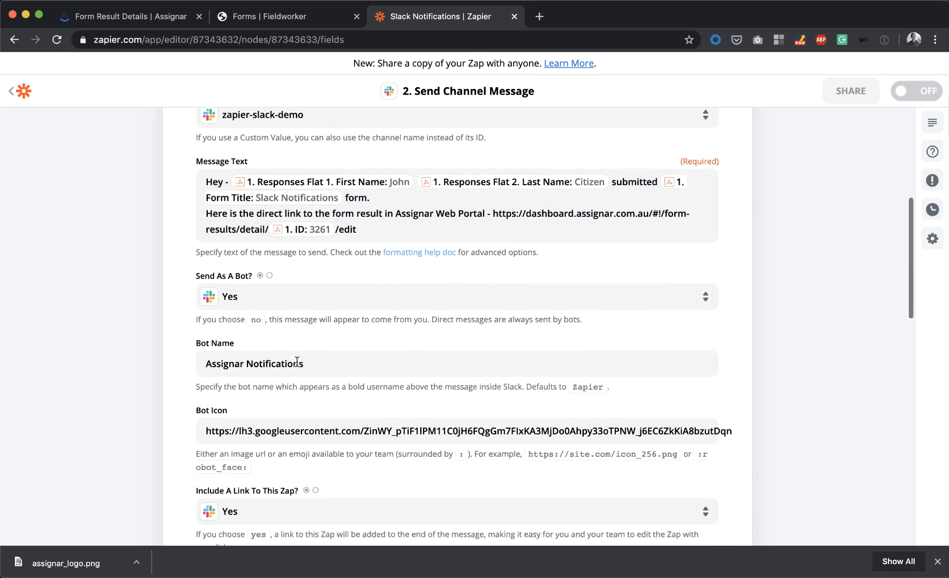
click(222, 399)
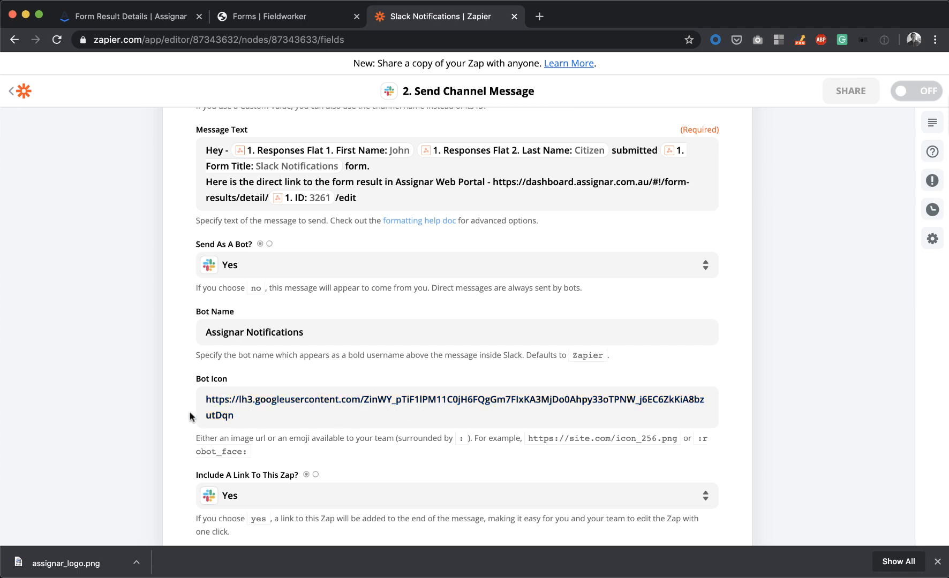
scroll(191, 415, down, 7)
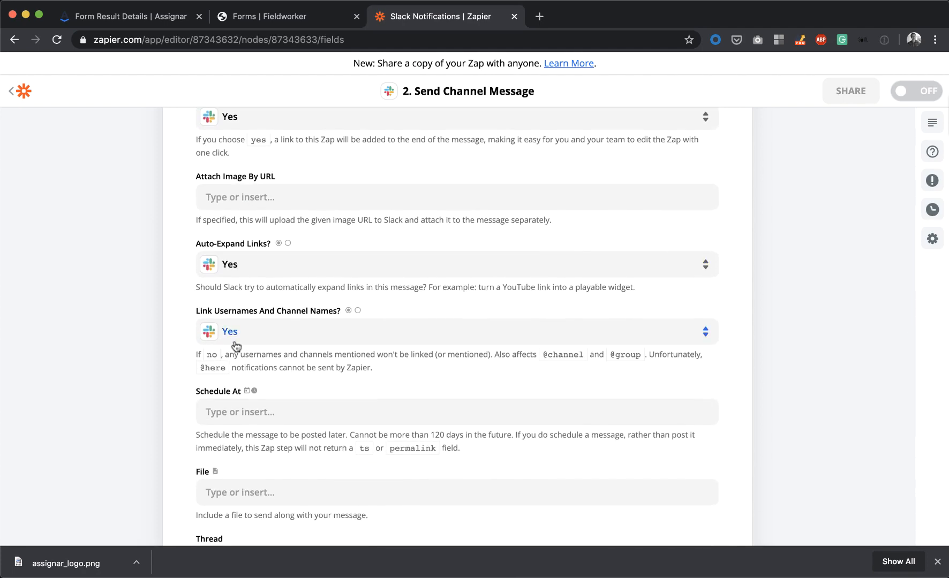
scroll(234, 342, down, 7)
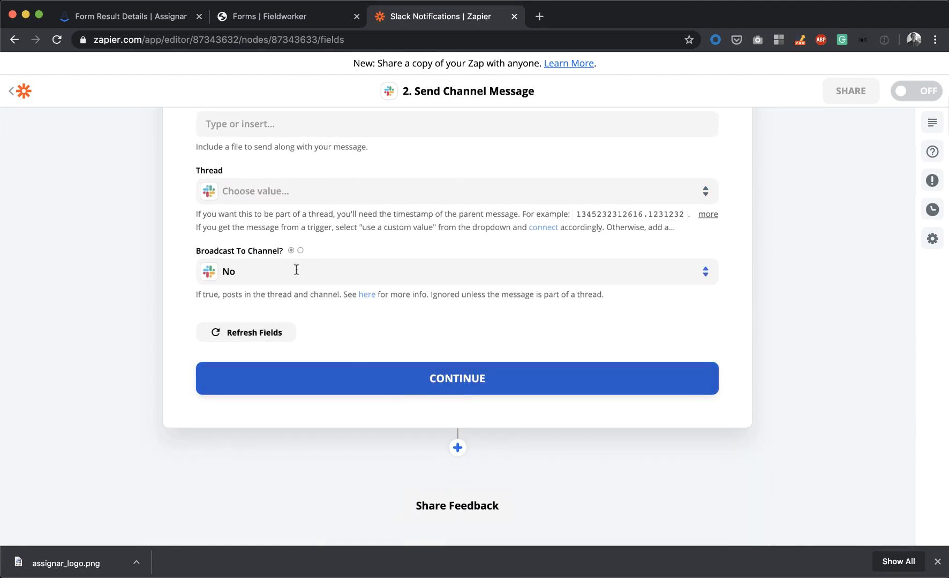
click(441, 381)
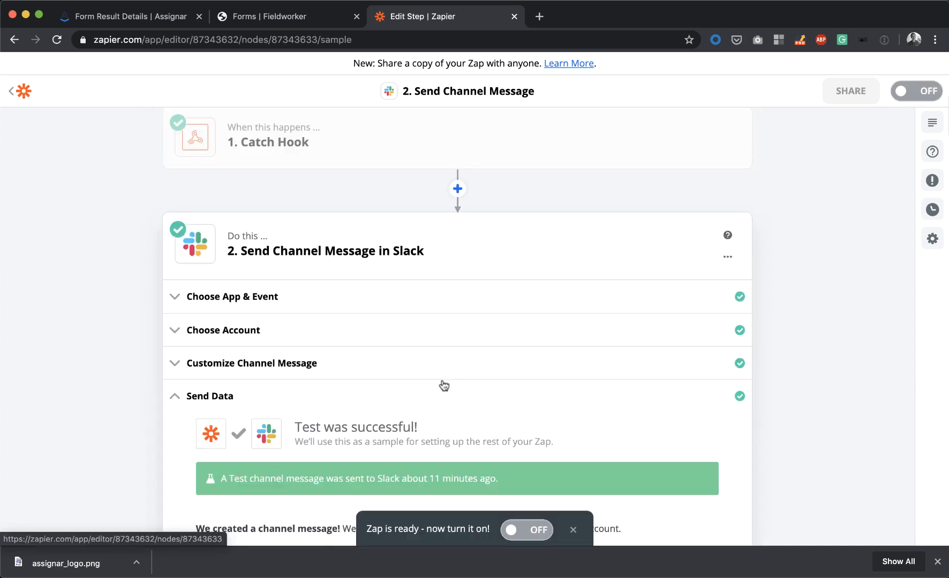
scroll(218, 362, down, 8)
scroll(219, 364, down, 4)
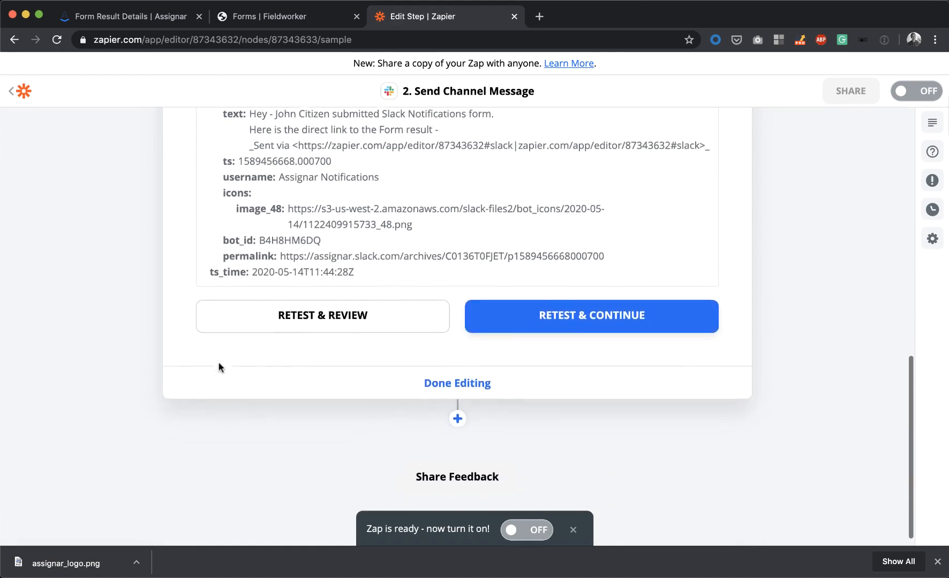
click(322, 307)
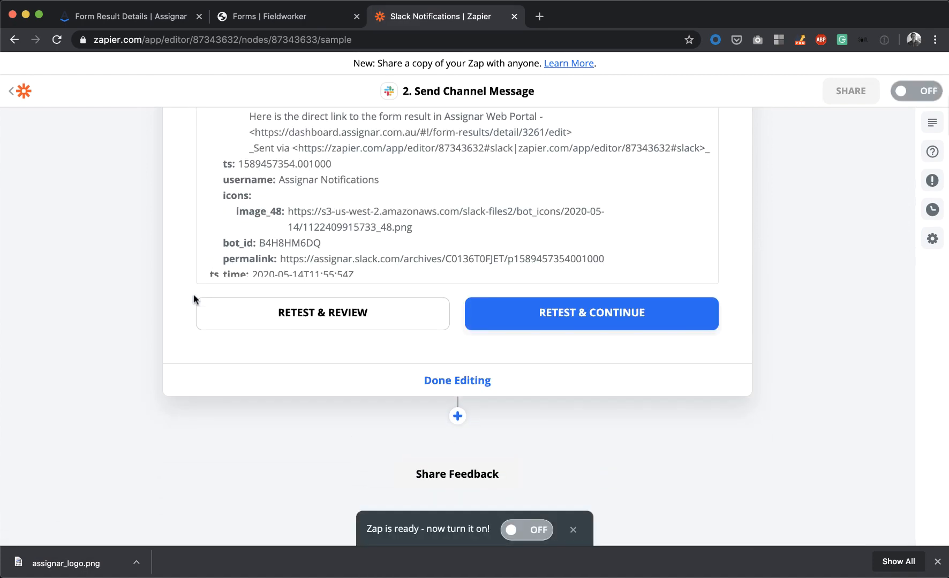
- Switch to Slack, open the form result link from the new test message and examine the Assignar result page
key(super+Tab)
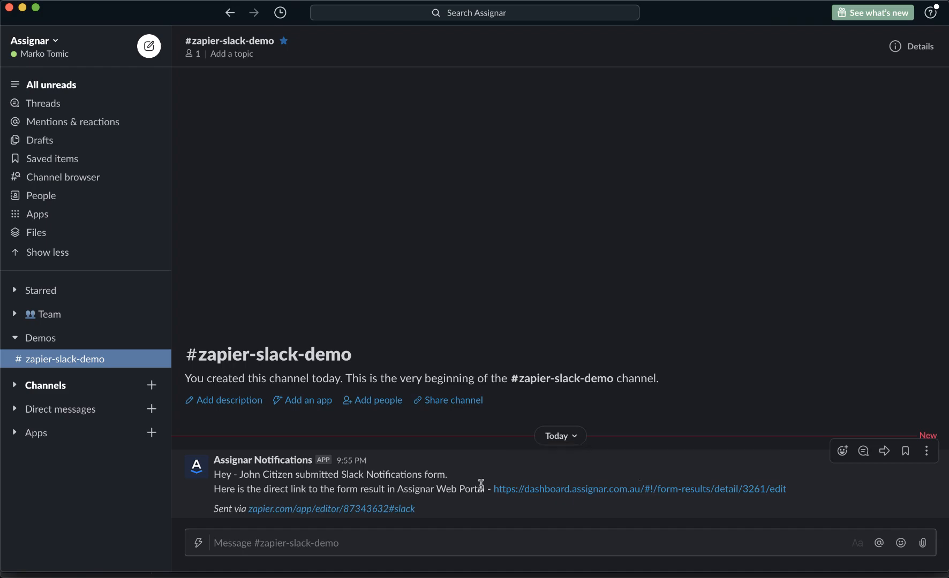
click(668, 489)
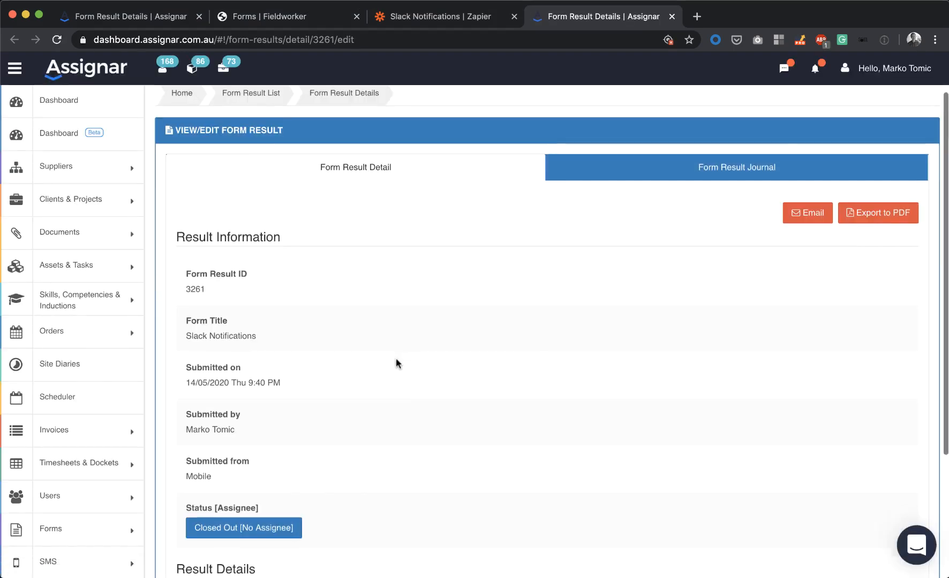
scroll(396, 363, down, 3)
scroll(397, 363, up, 3)
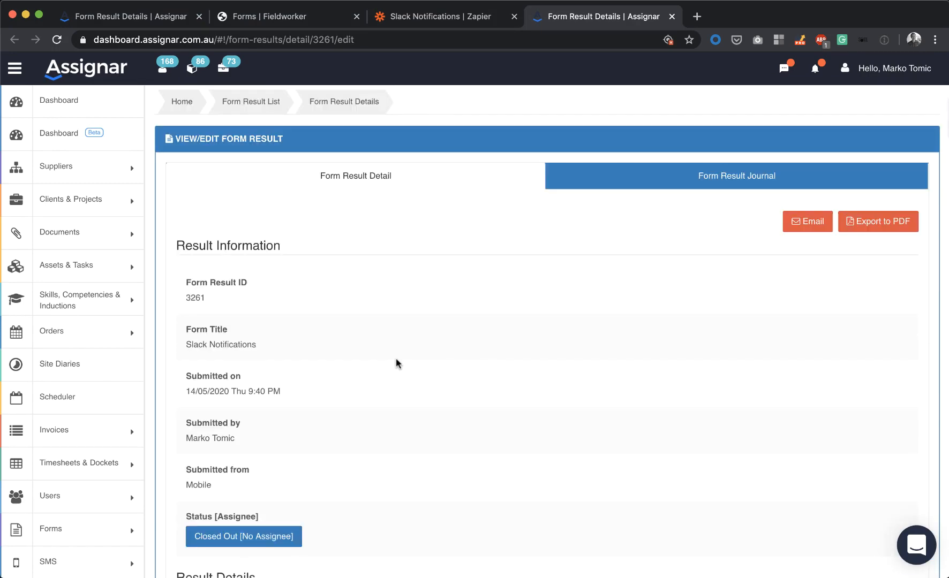
- Return to the zap in Zapier, finish editing the Slack action and turn the zap on
click(412, 17)
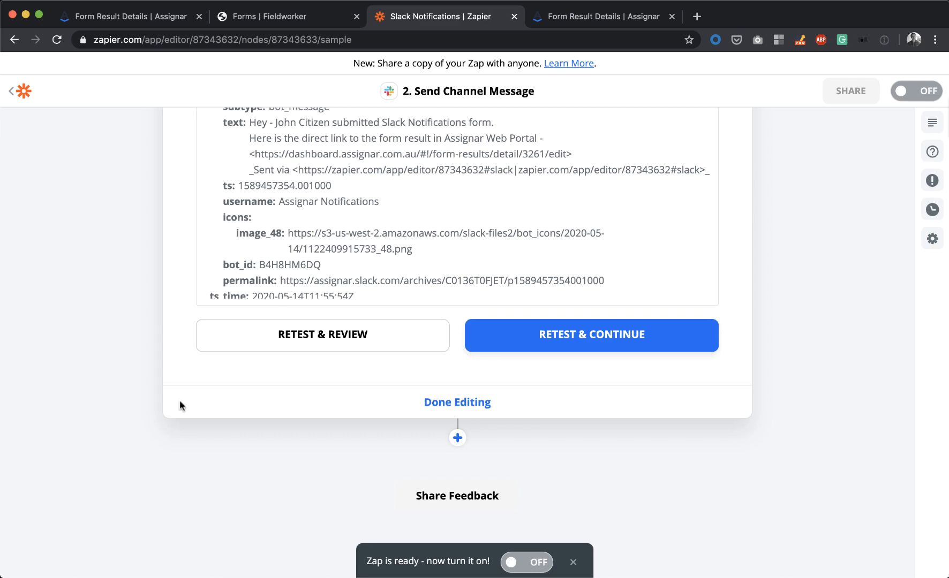
scroll(124, 410, up, 10)
scroll(123, 410, down, 10)
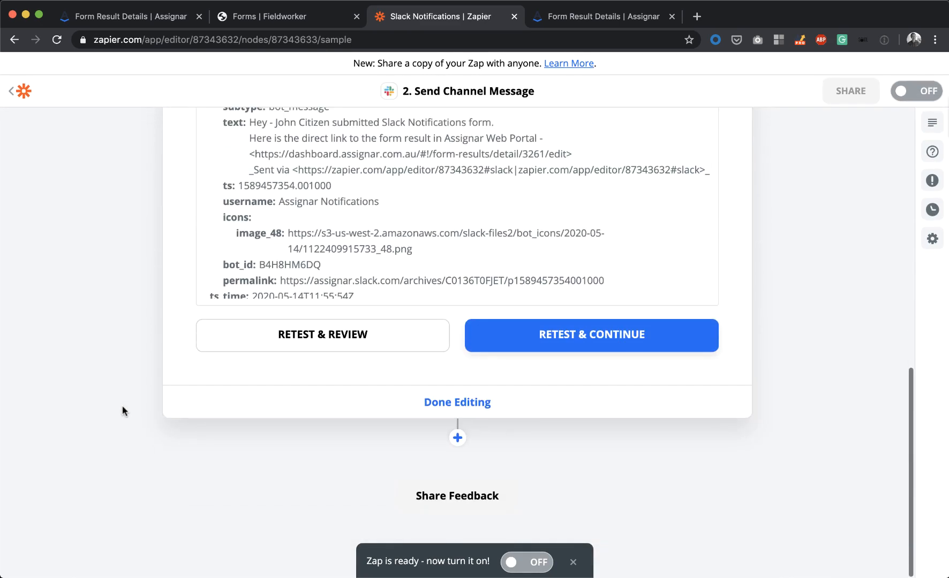
click(424, 415)
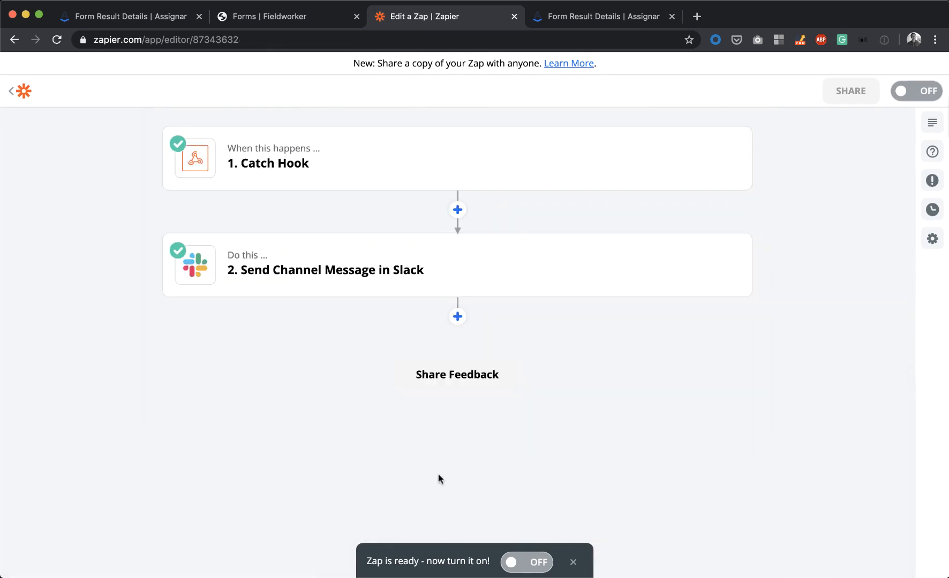
click(519, 565)
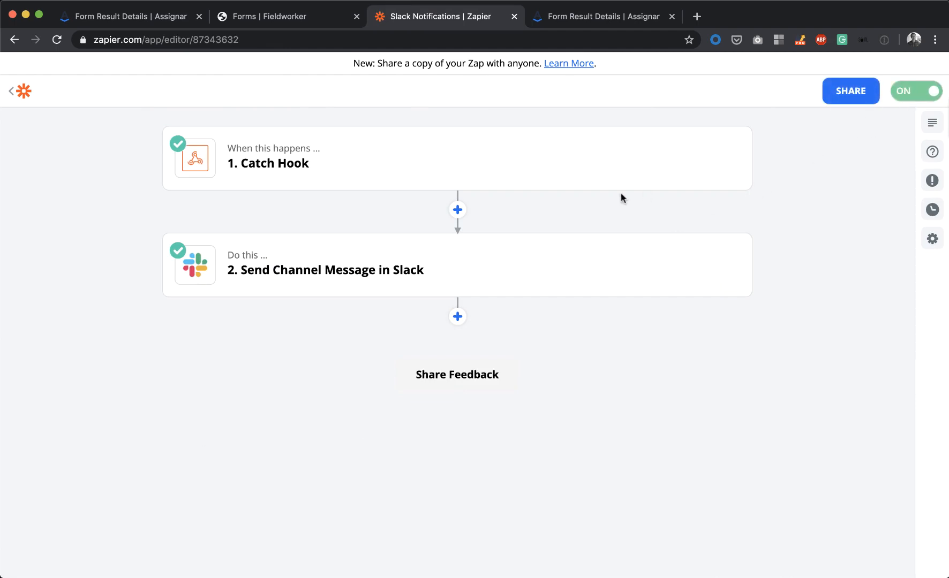
- Switch to Assignar Fieldworker, open the Slack Notifications form and fill in the person's first and last name
click(244, 24)
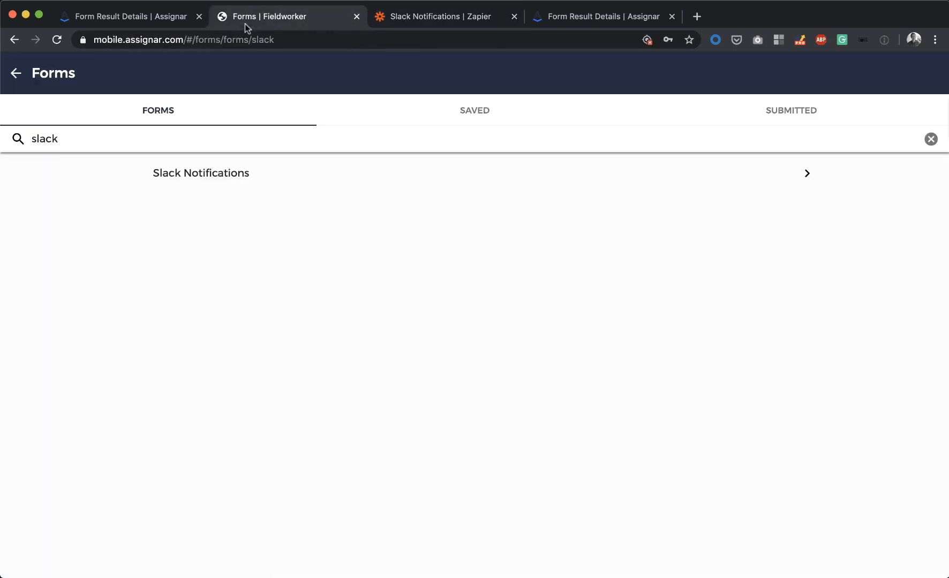
click(196, 175)
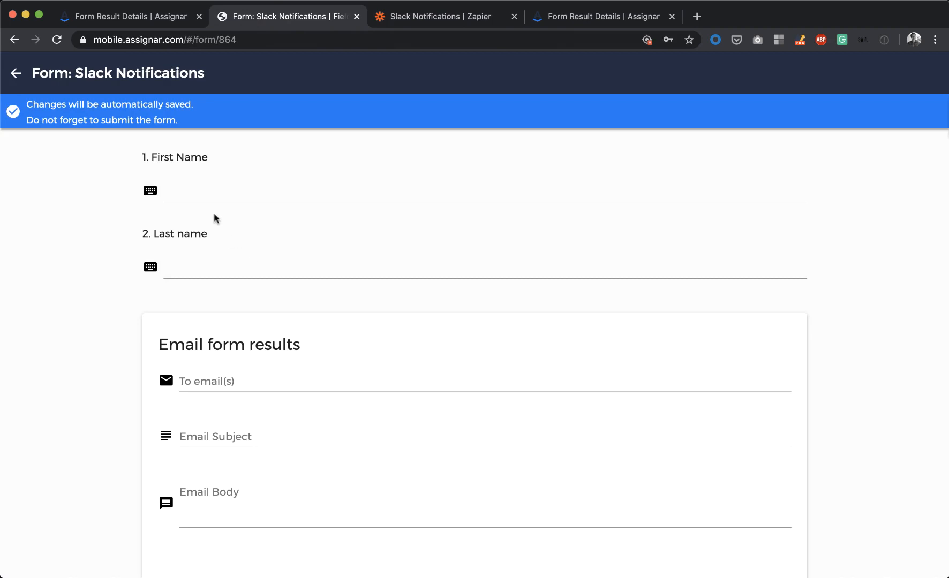
click(196, 190)
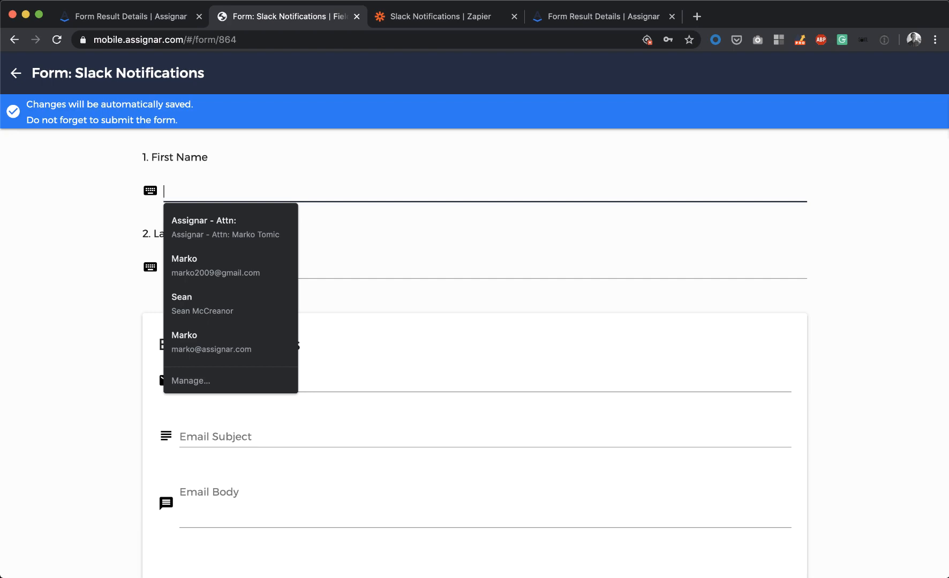
text(Jo)
key(Tab)
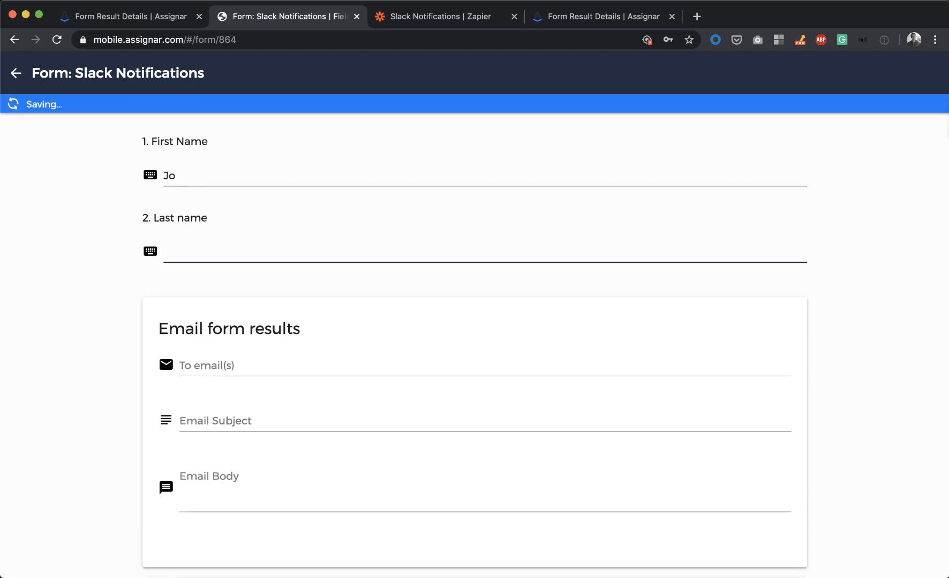
text(Bloggs)
- Correct the spelling of the first name, submit the Slack Notifications form and close the confirmation
scroll(267, 421, down, 1)
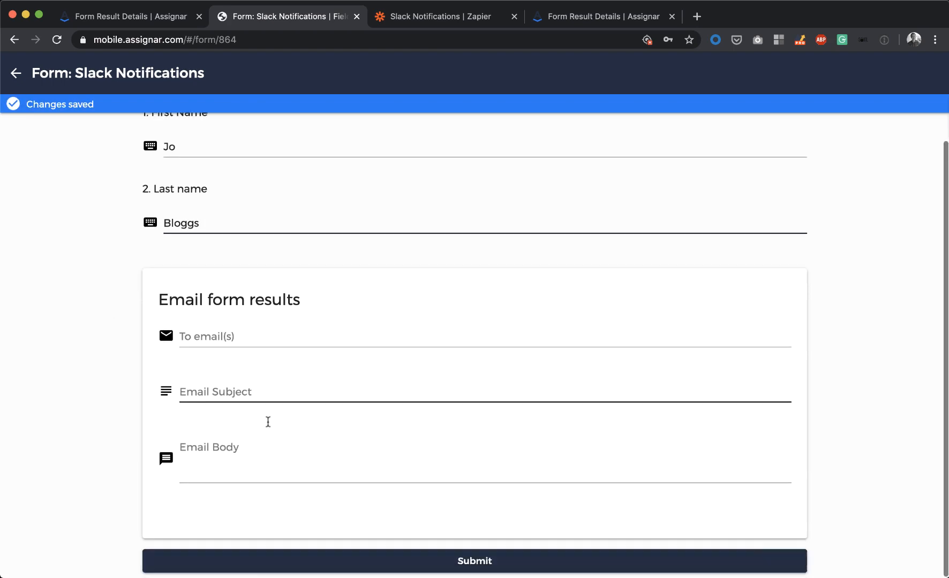
click(209, 150)
click(100, 275)
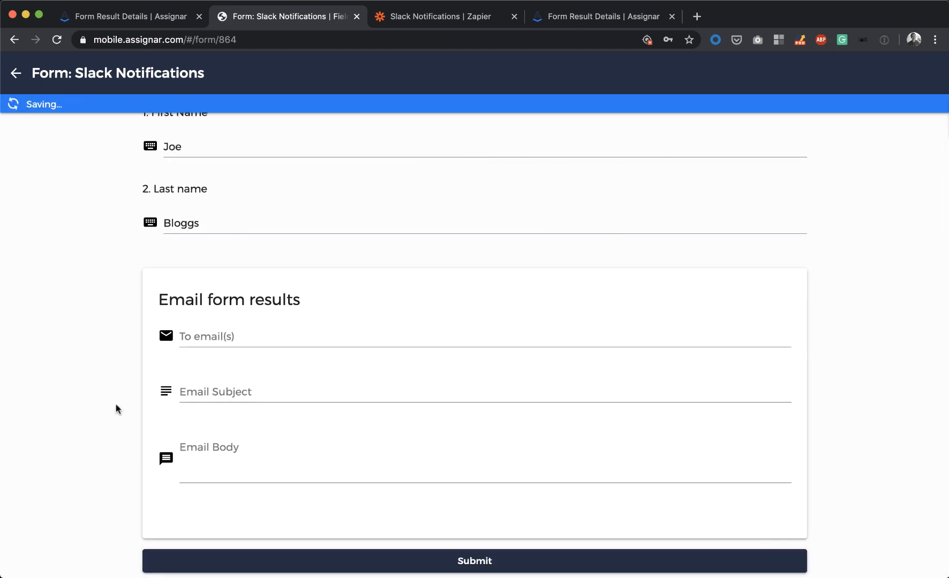
click(386, 560)
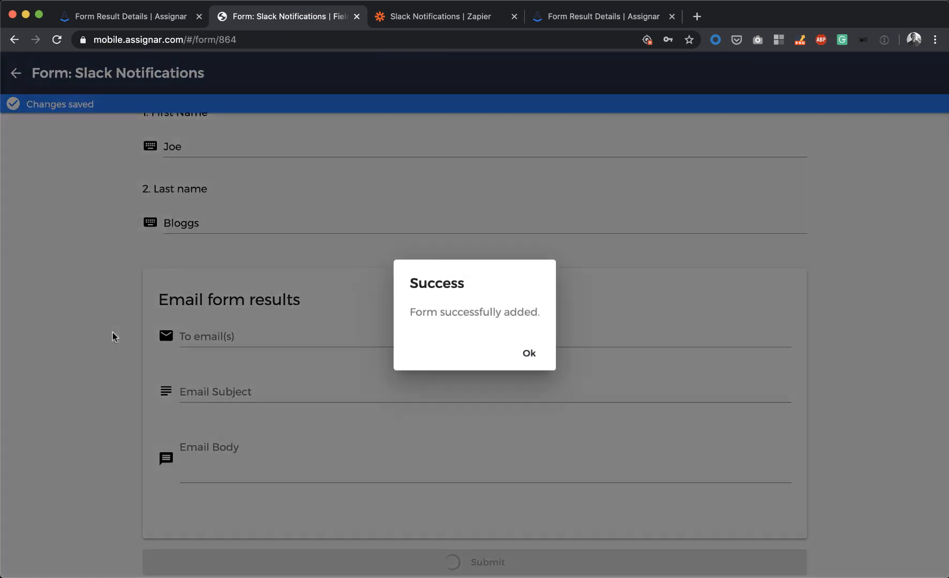
click(525, 354)
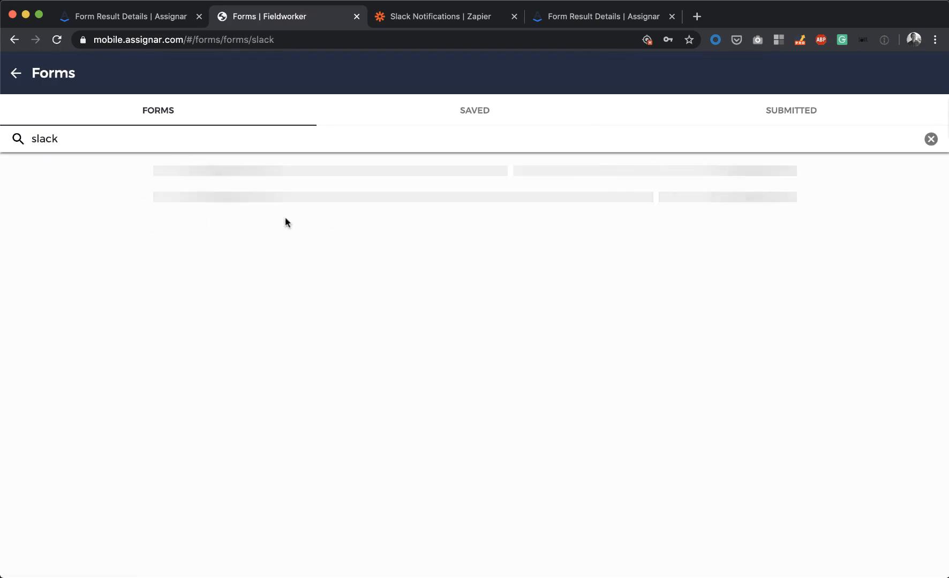
- Switch to Slack, open the form result link from the newest channel message and examine the submitted result's information and details in Assignar
key(super+Tab)
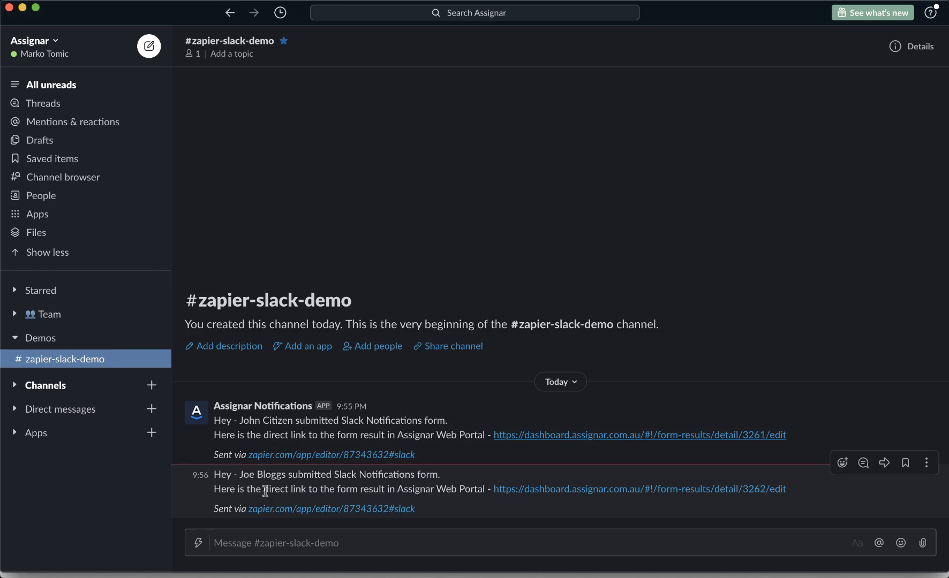
click(551, 494)
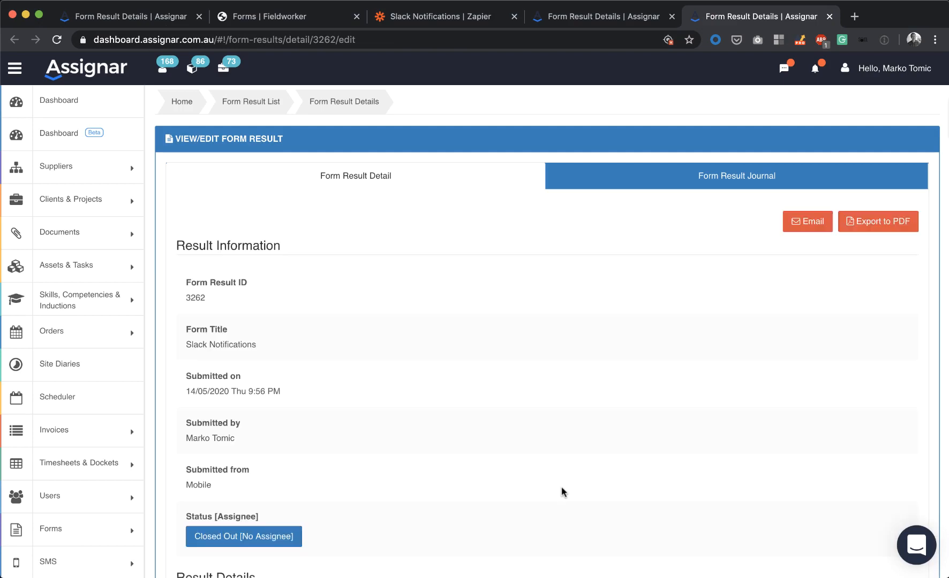
scroll(440, 470, down, 3)
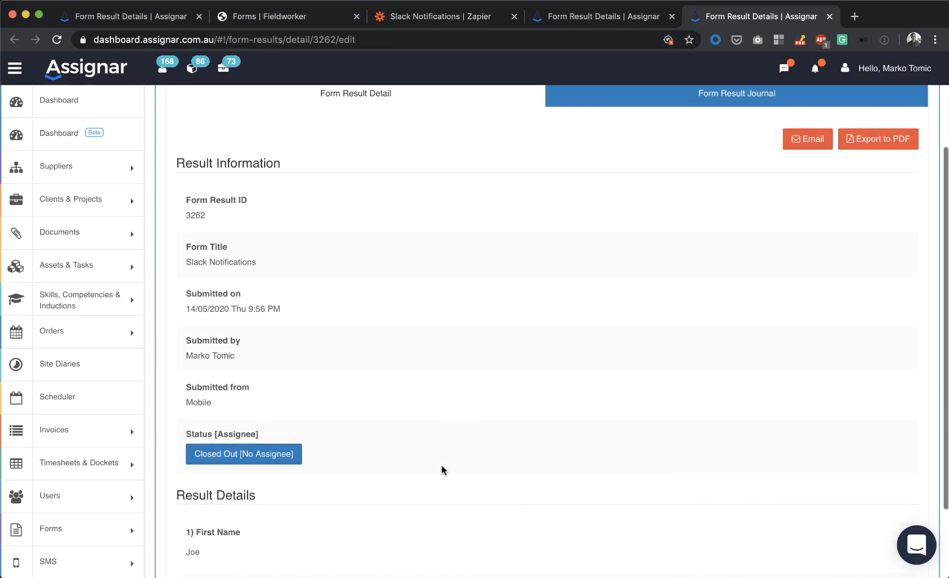
scroll(332, 442, down, 3)
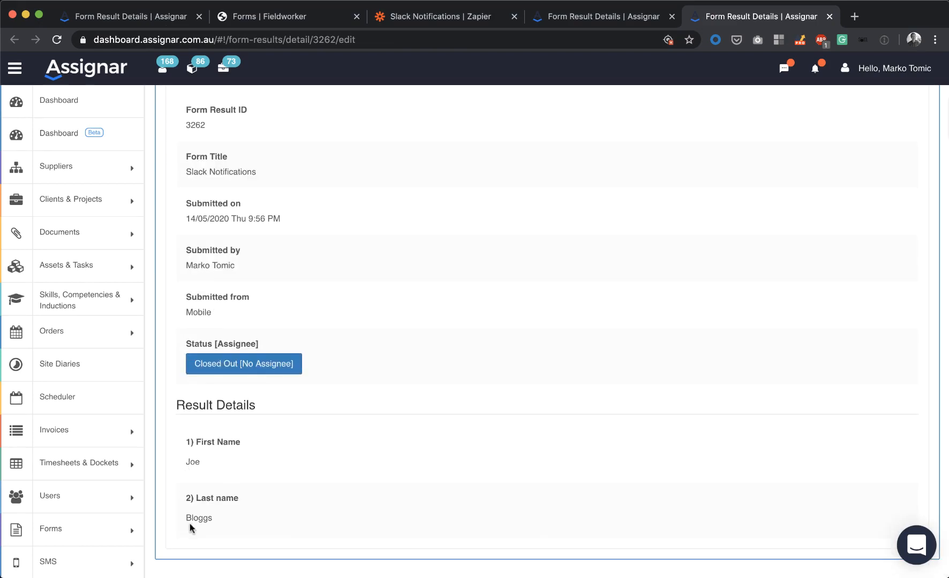
scroll(248, 422, up, 6)
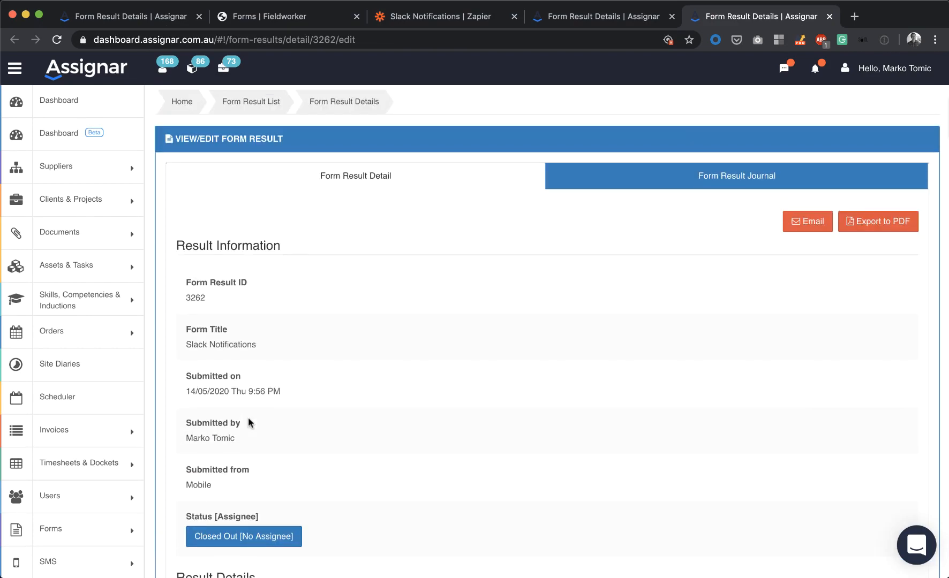